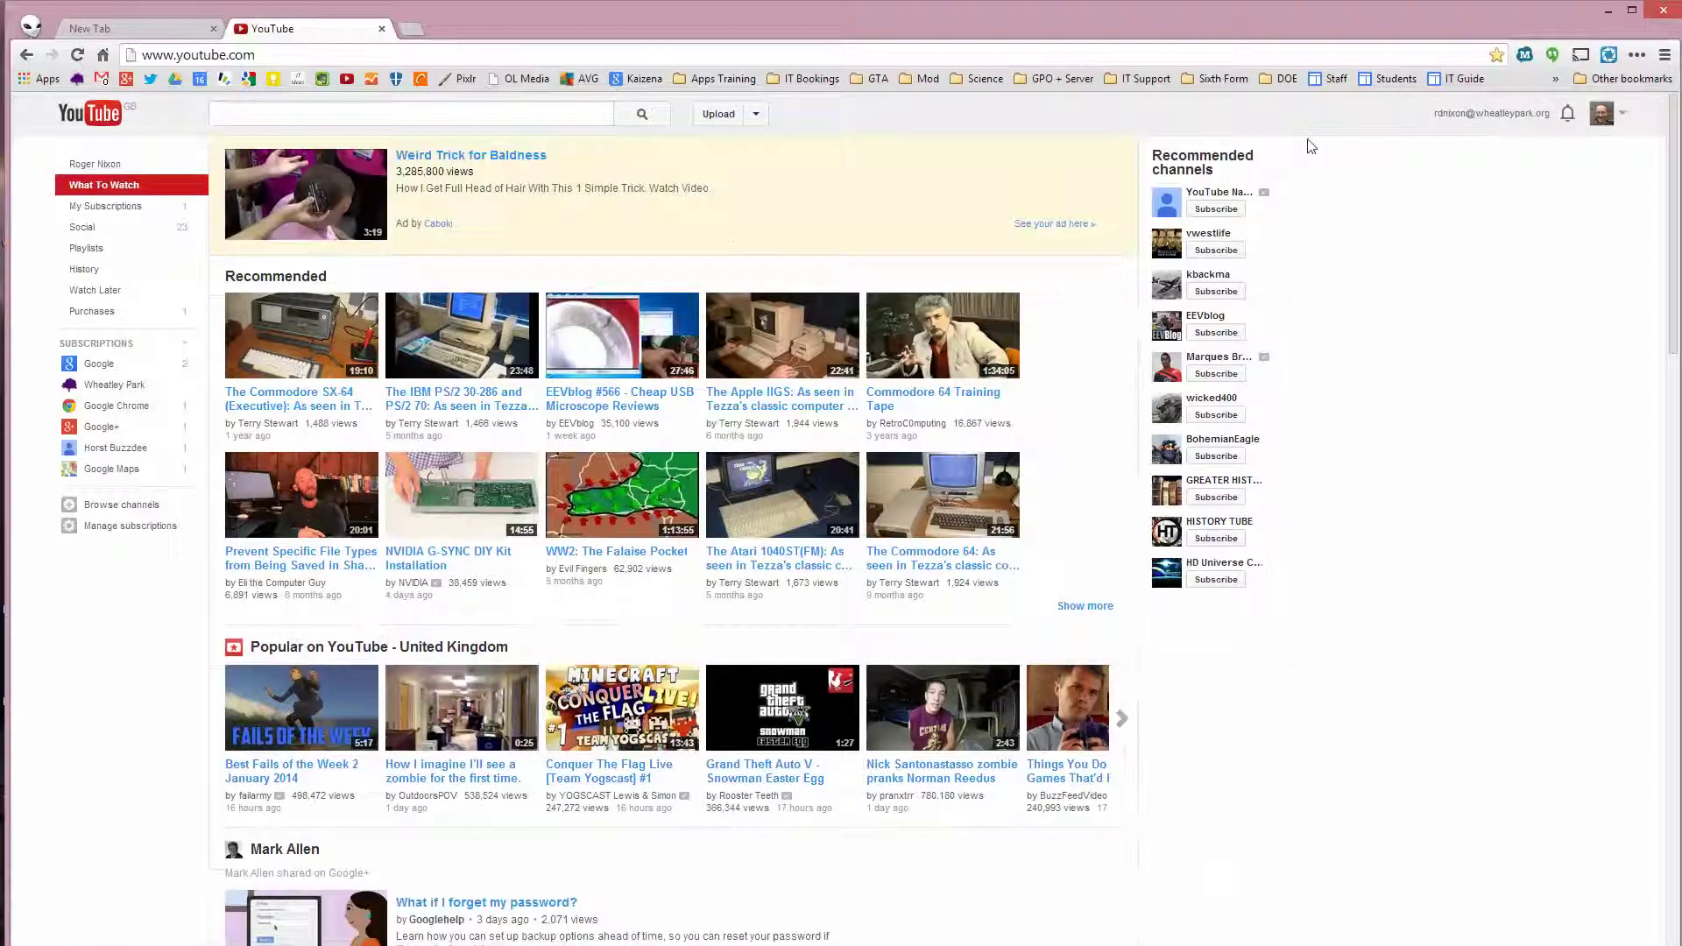
Close the YouTube page and open the Hangouts page in Google+.
click(382, 29)
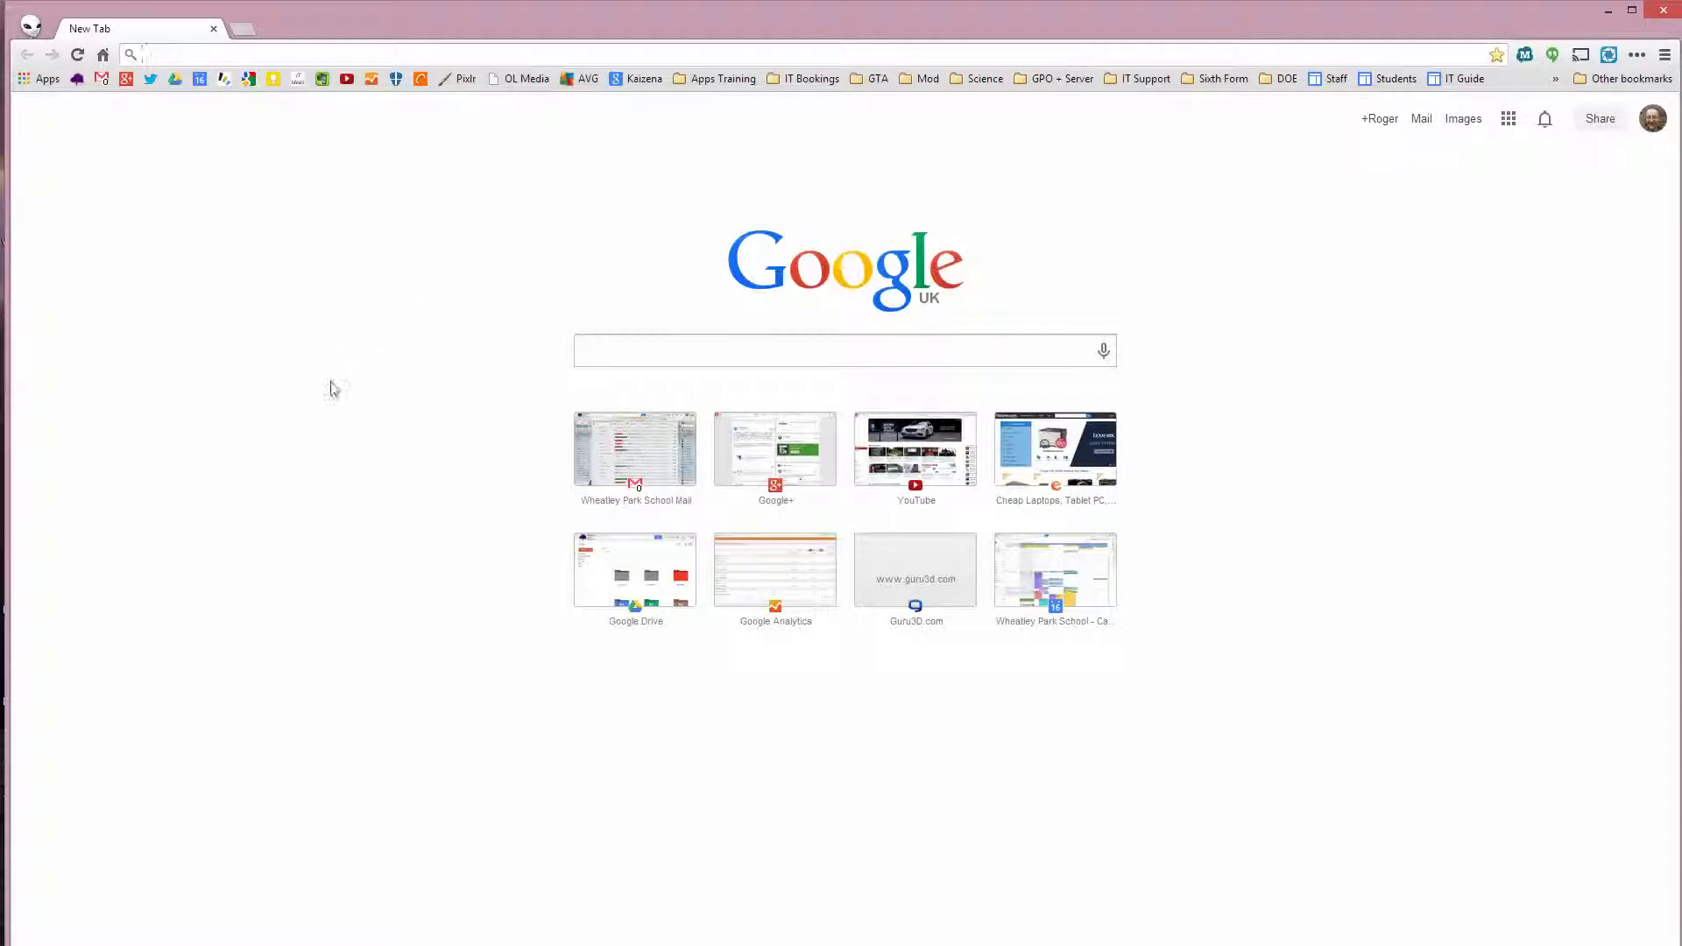
click(127, 80)
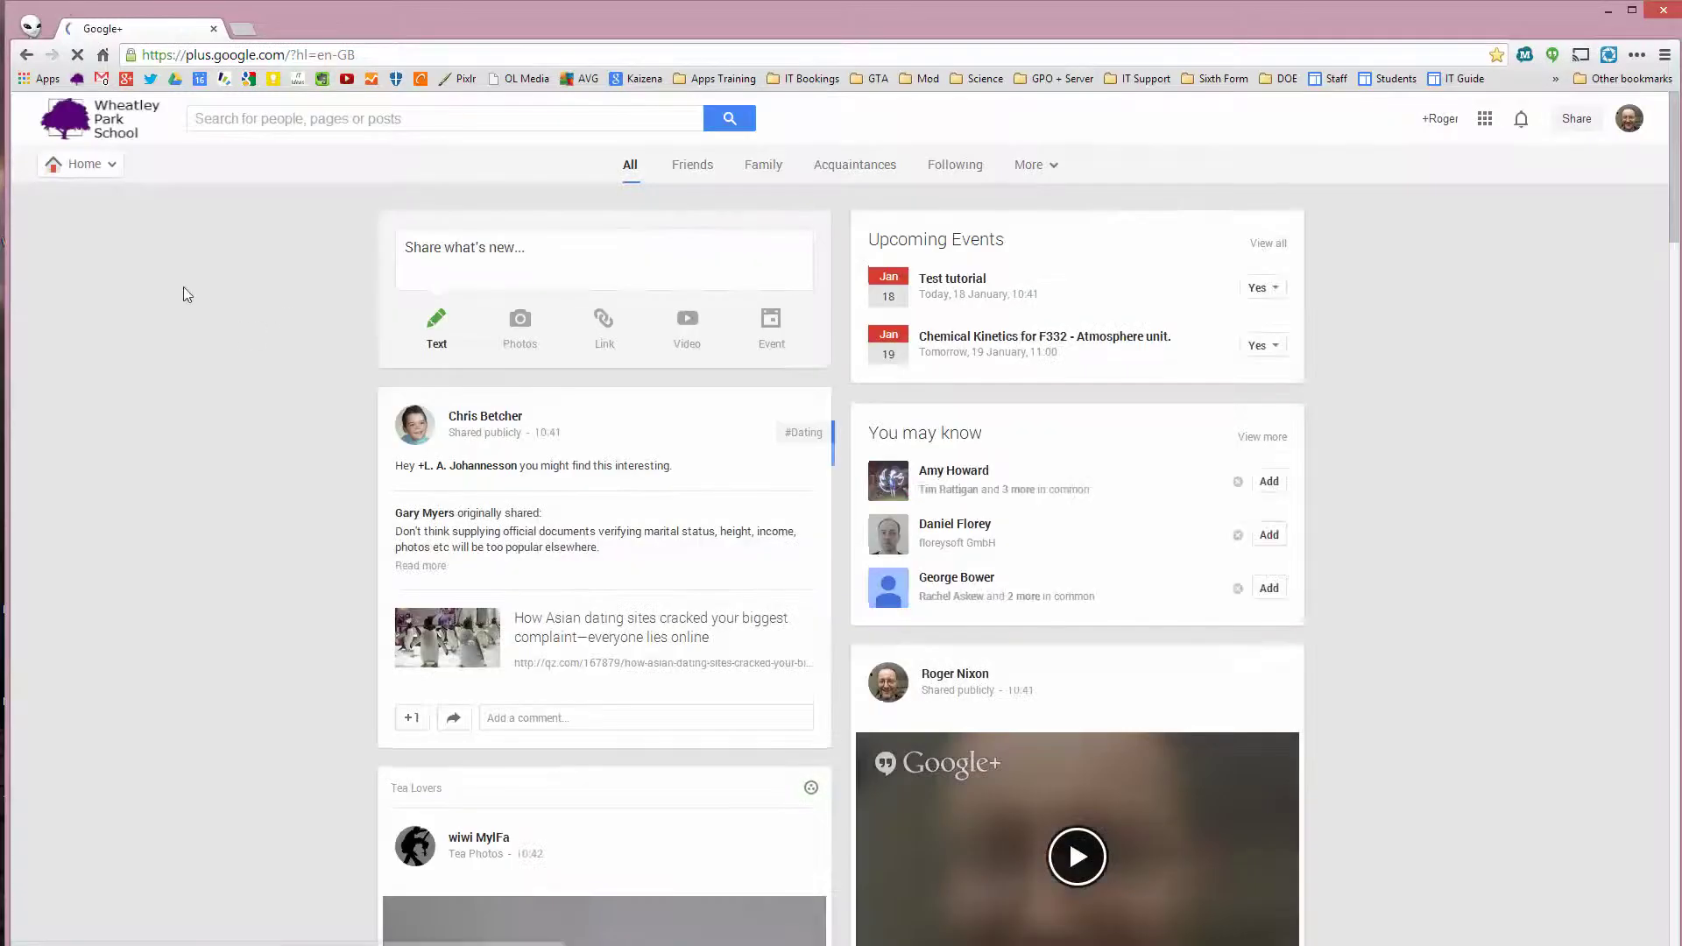
mouse_move(75, 168)
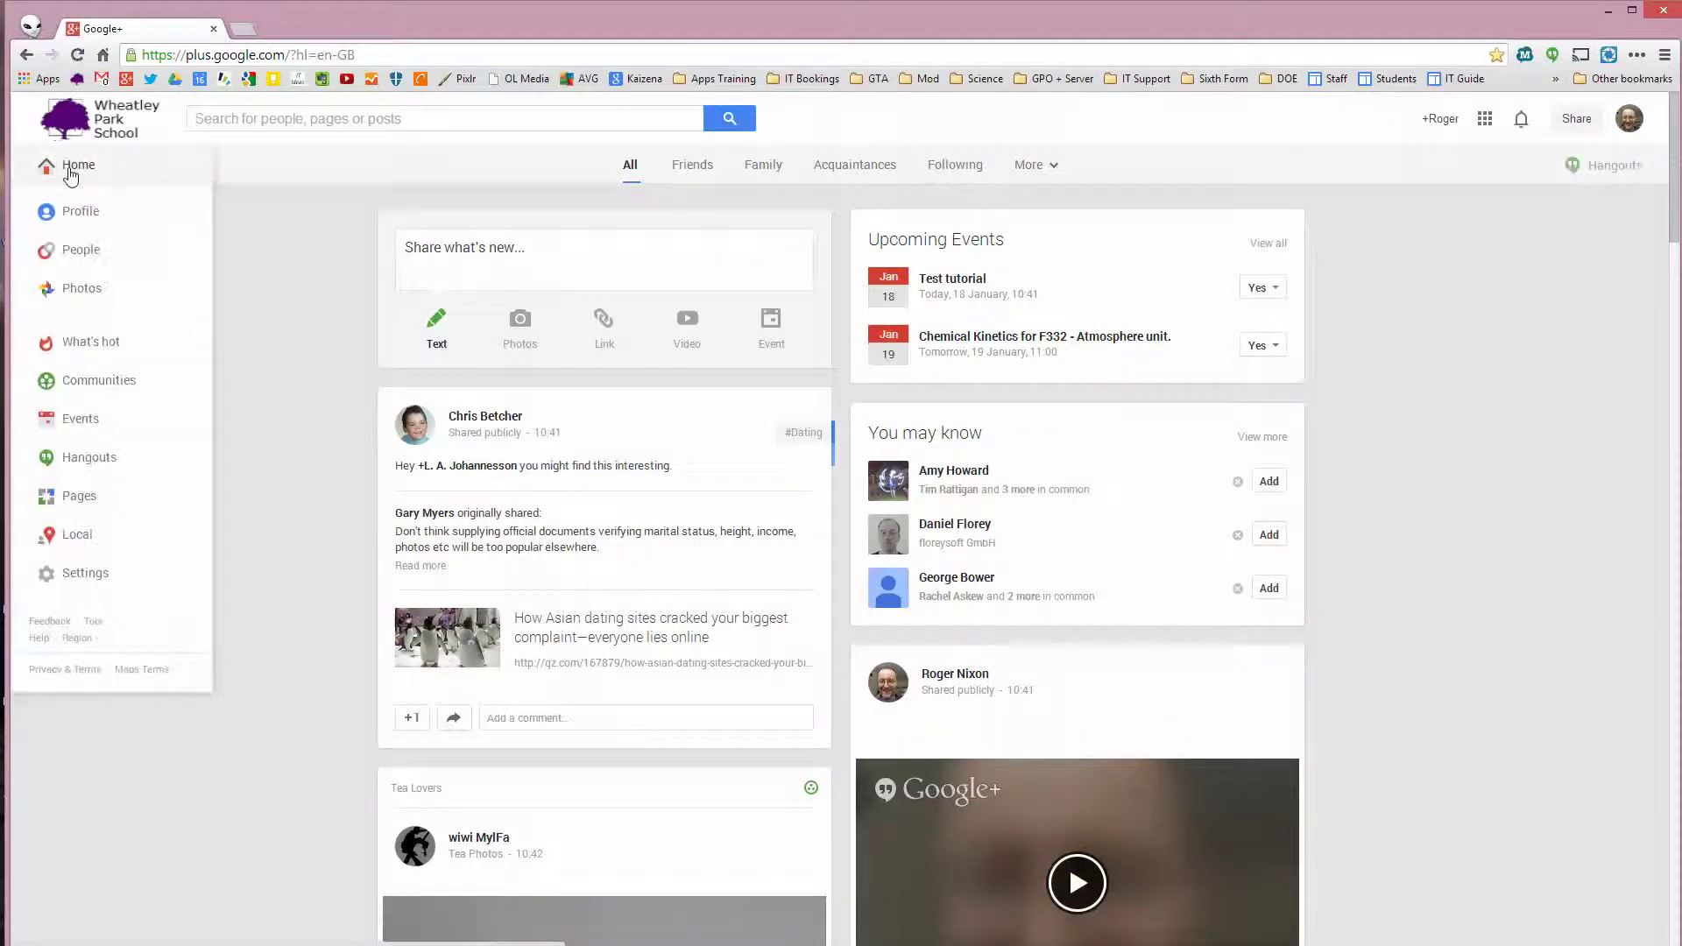
click(126, 471)
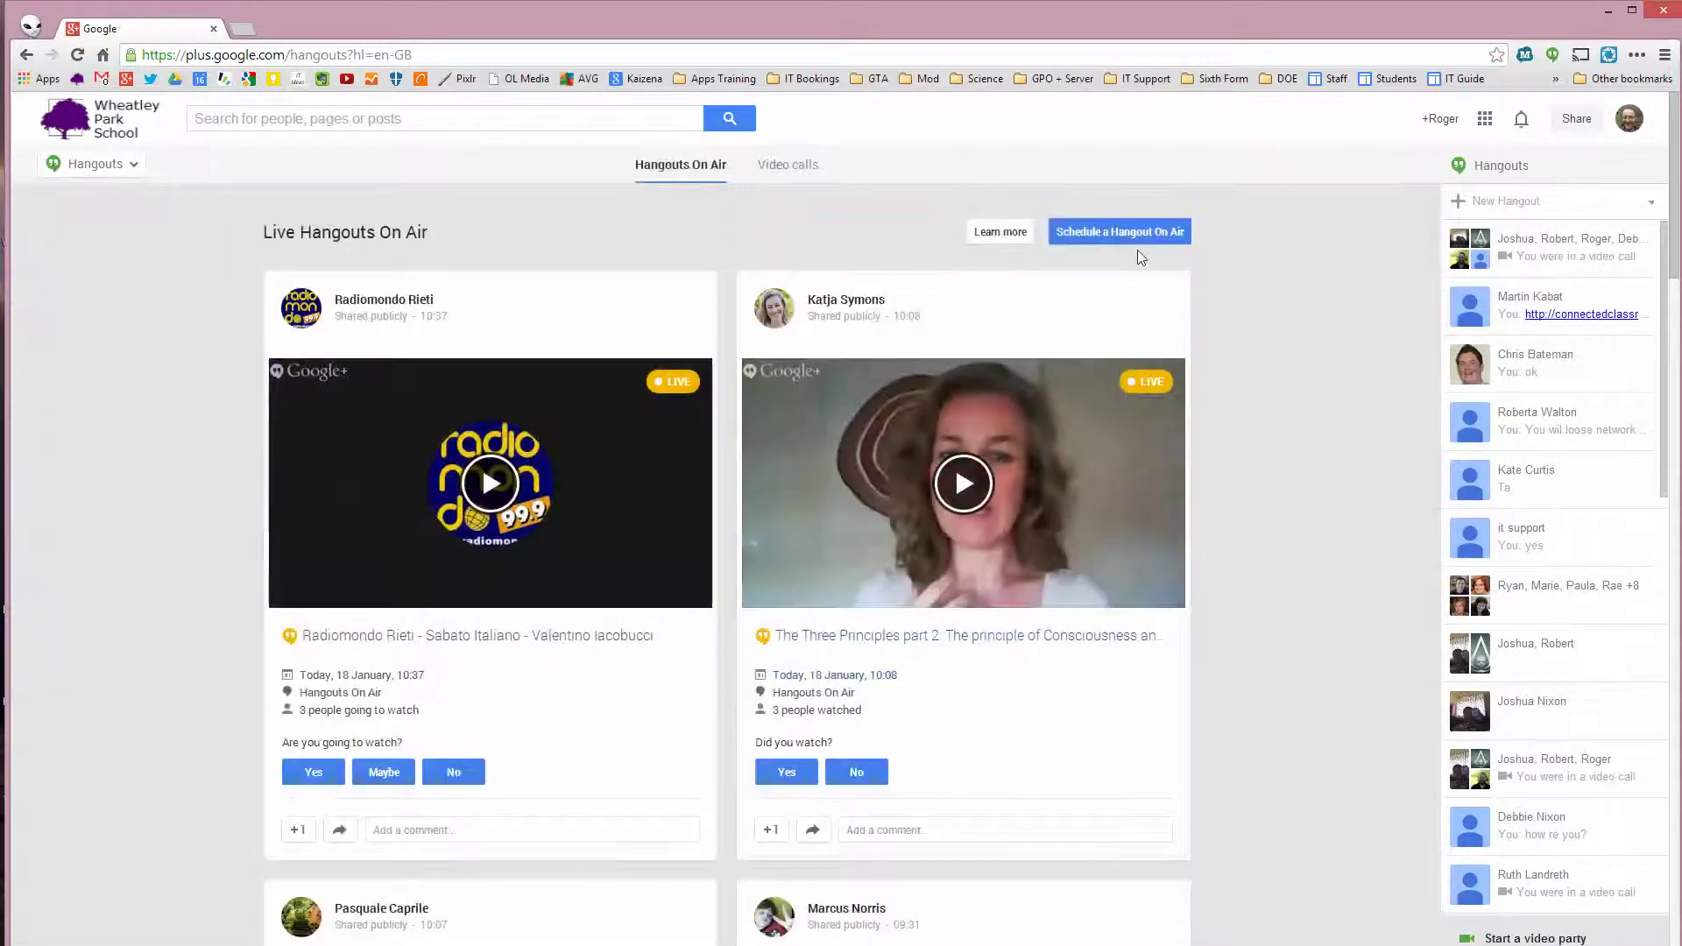
Create a new Hangout On Air and name it "Test tutorial".
click(1128, 233)
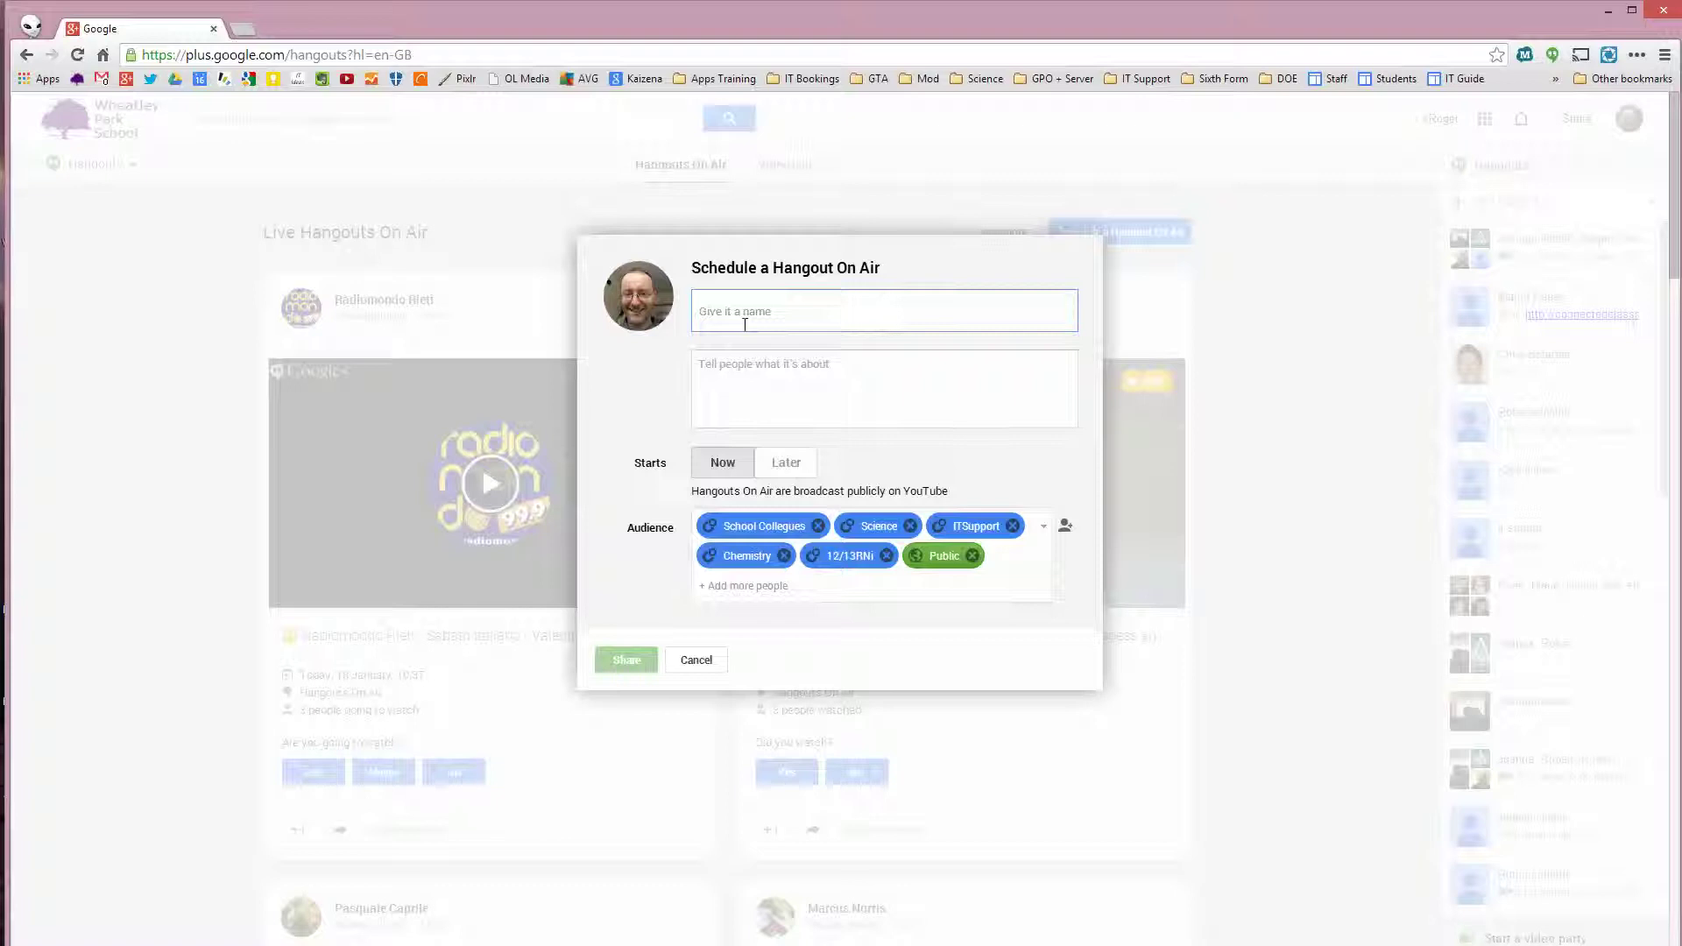
text(T)
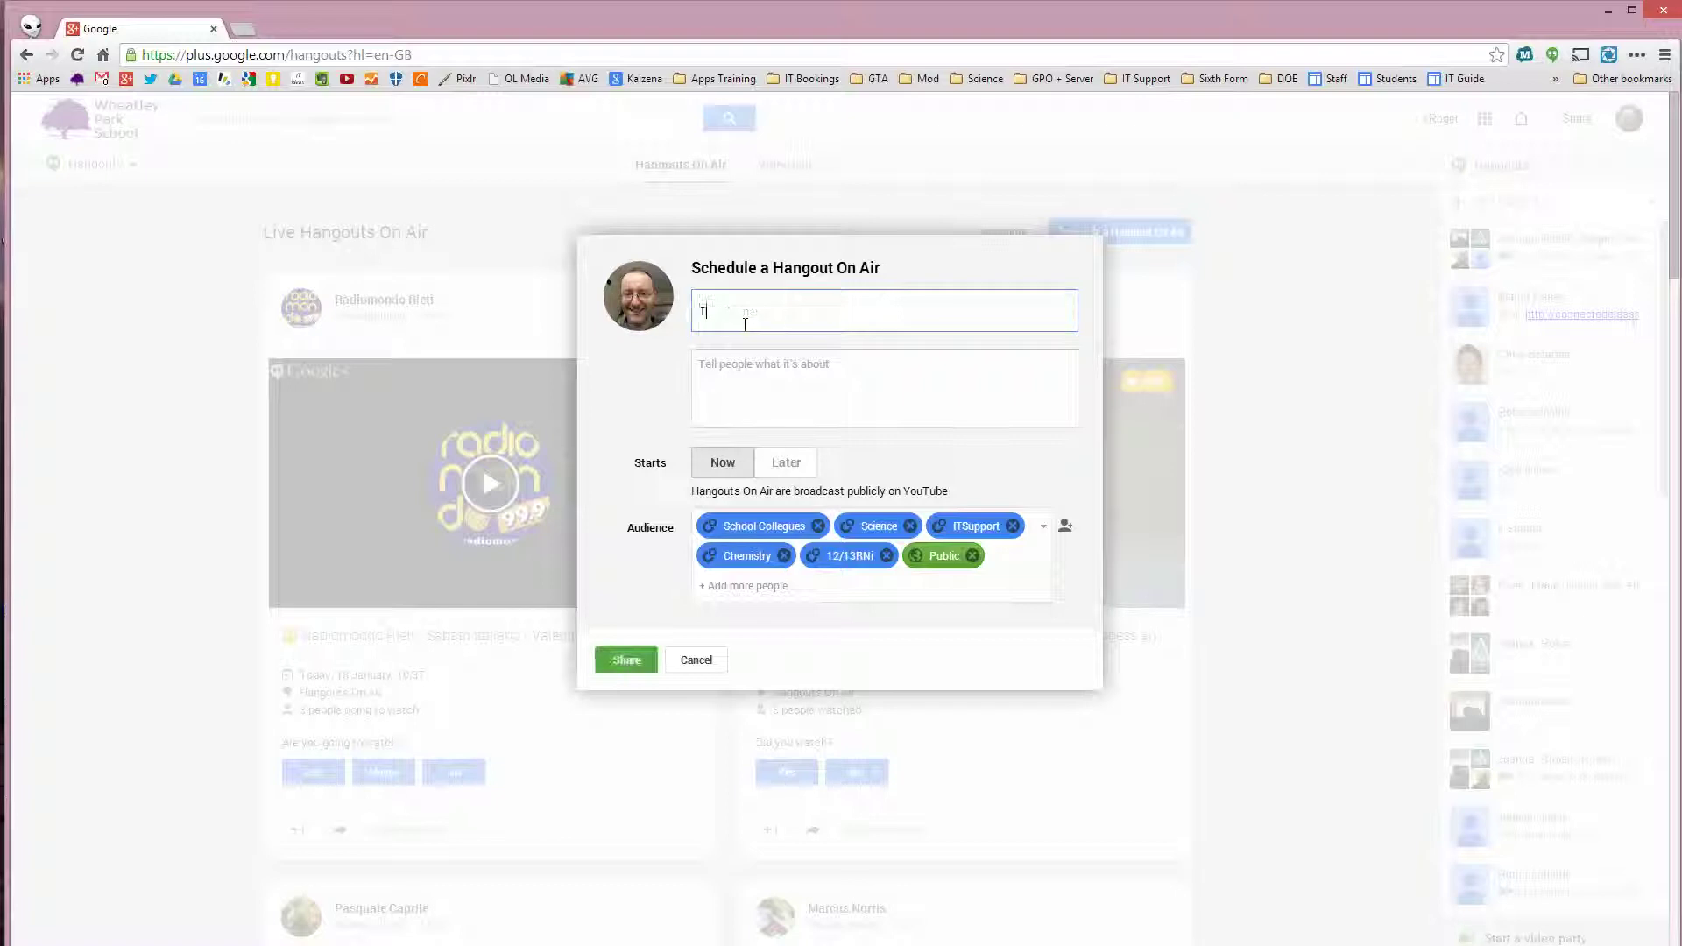
text(est tutorial)
Remove all the preset circles and Public from the hangout's audience.
click(783, 555)
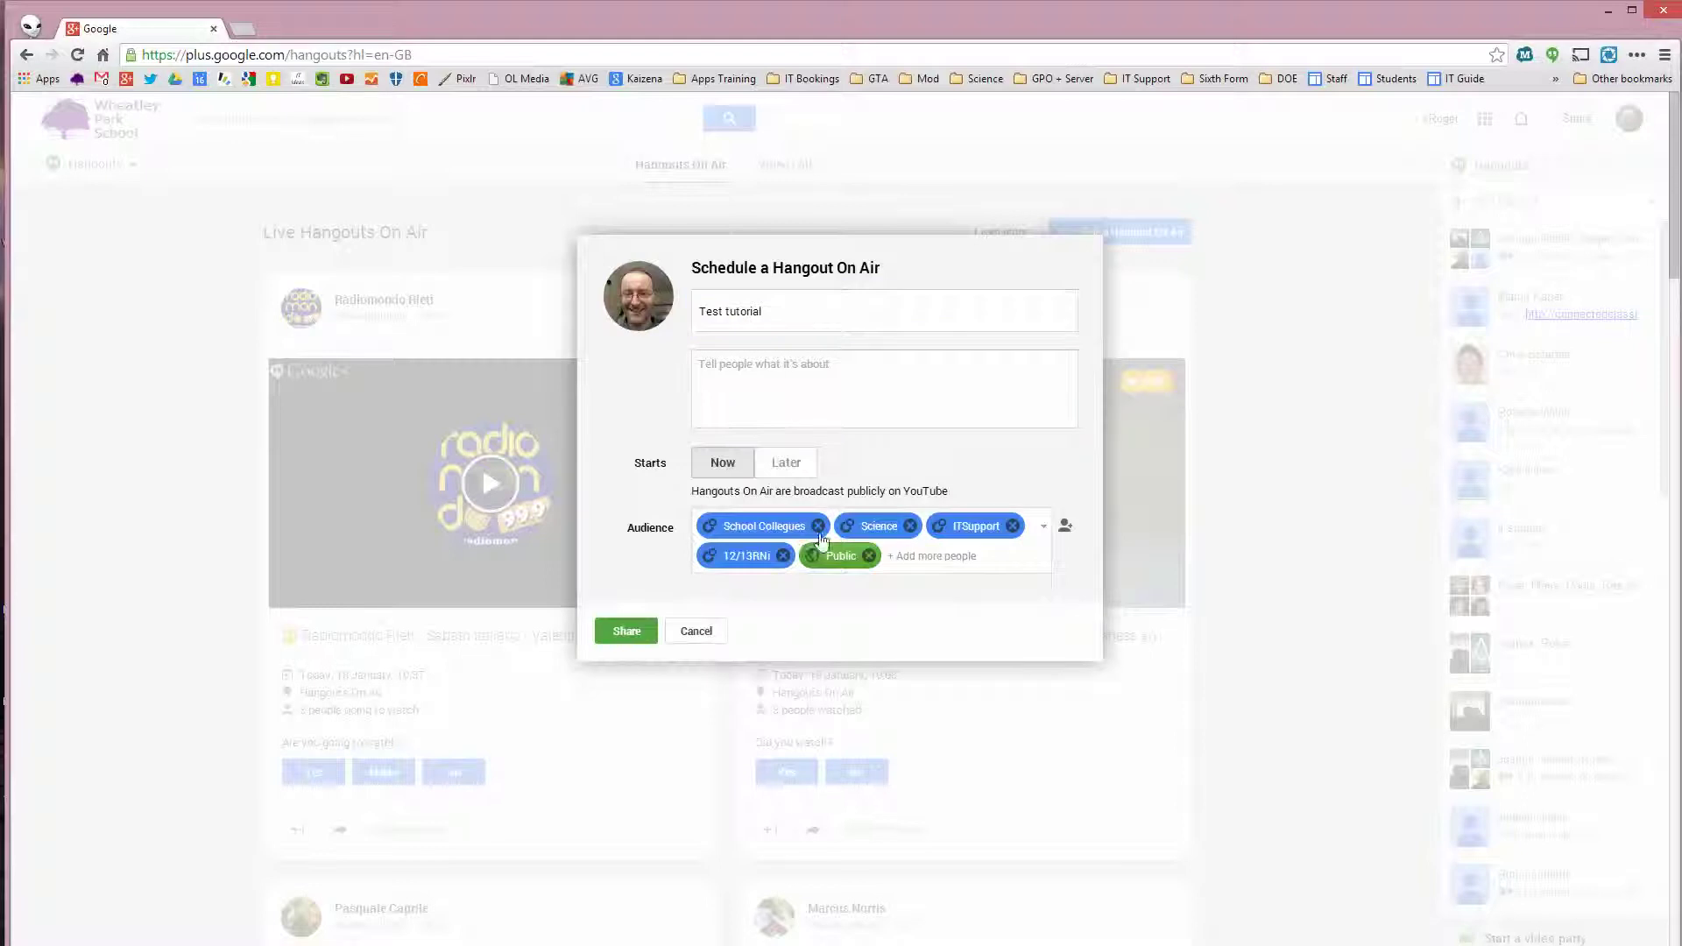
click(817, 525)
click(767, 555)
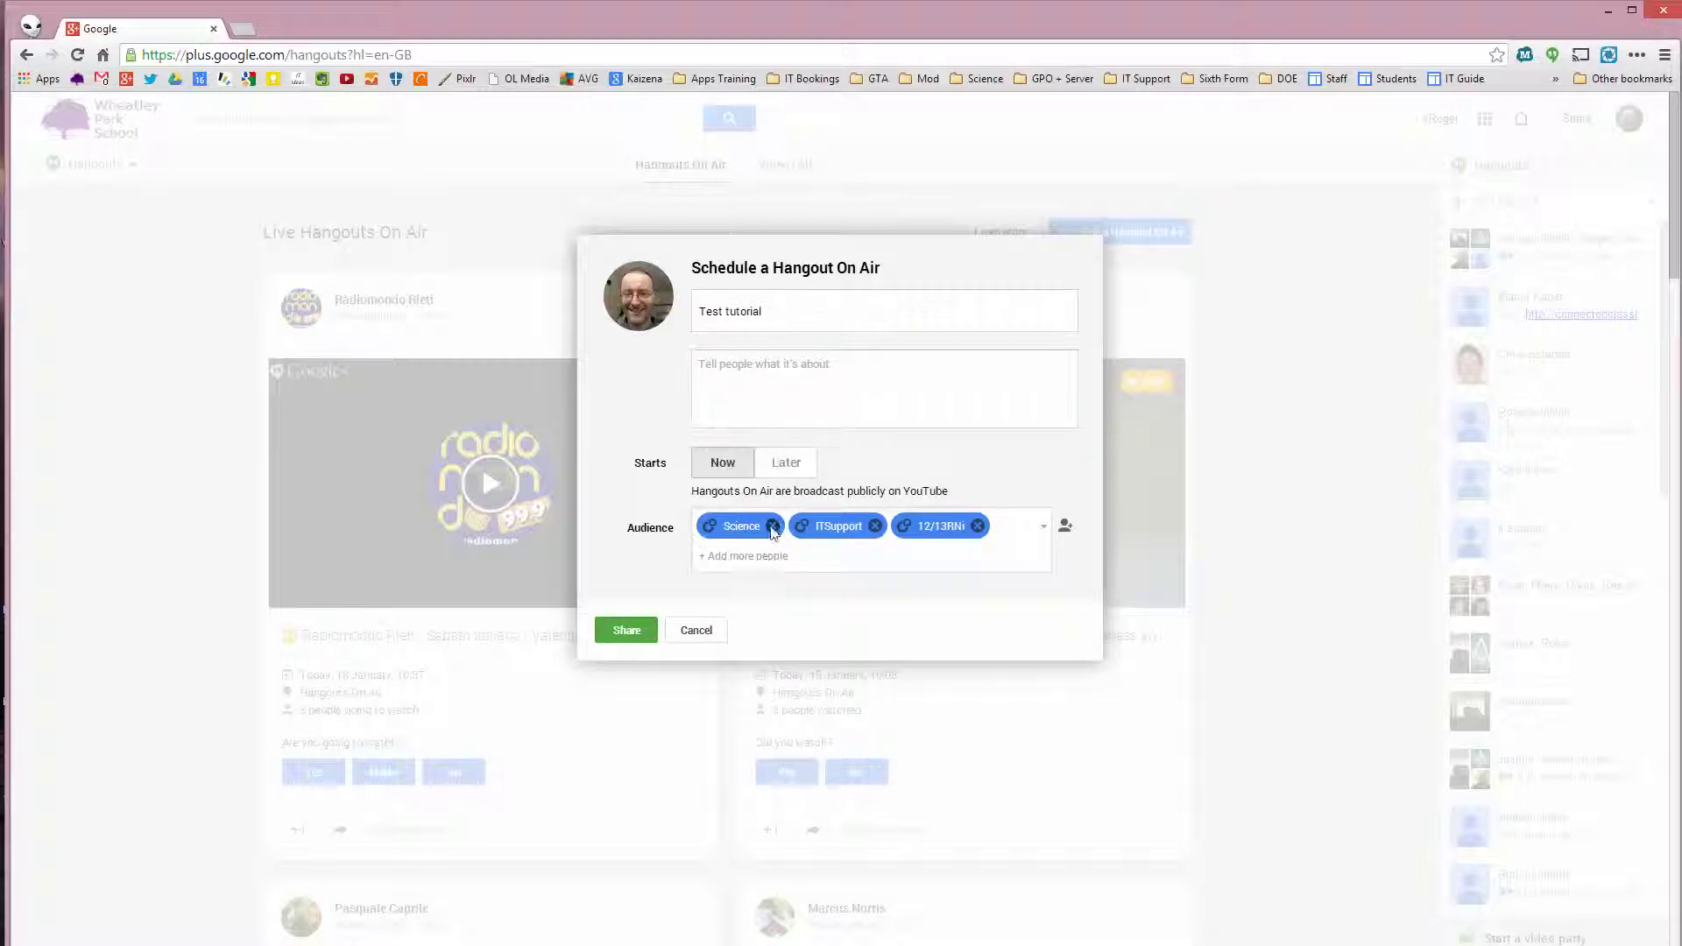
click(772, 526)
click(885, 526)
click(783, 526)
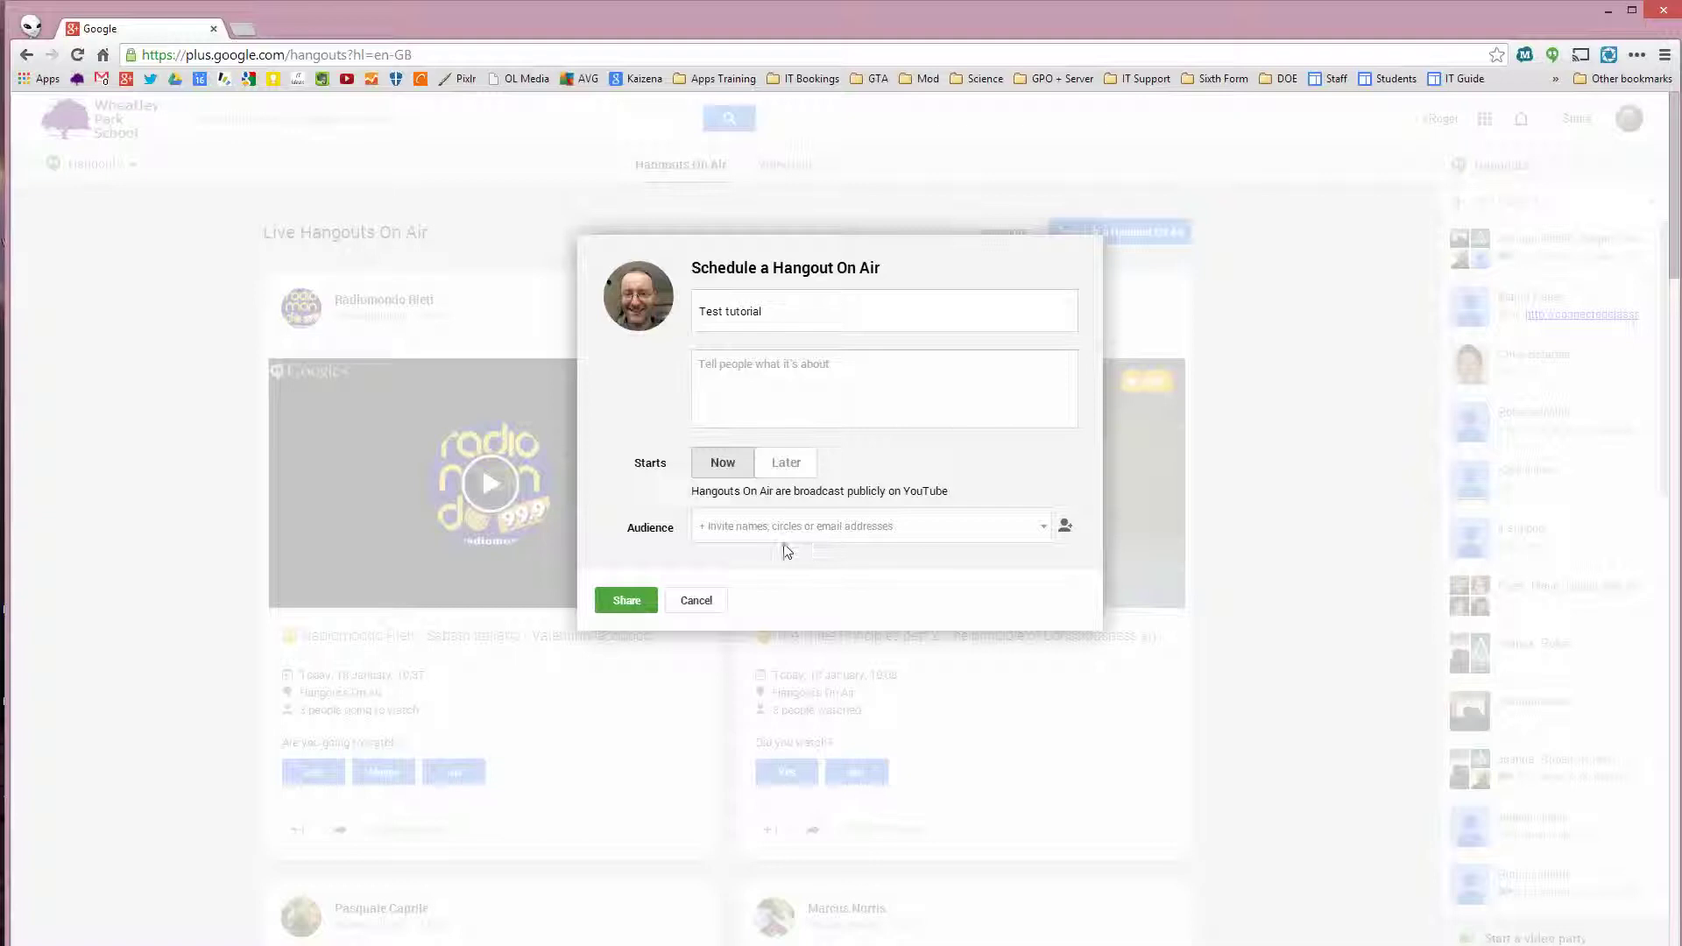
click(713, 386)
click(787, 462)
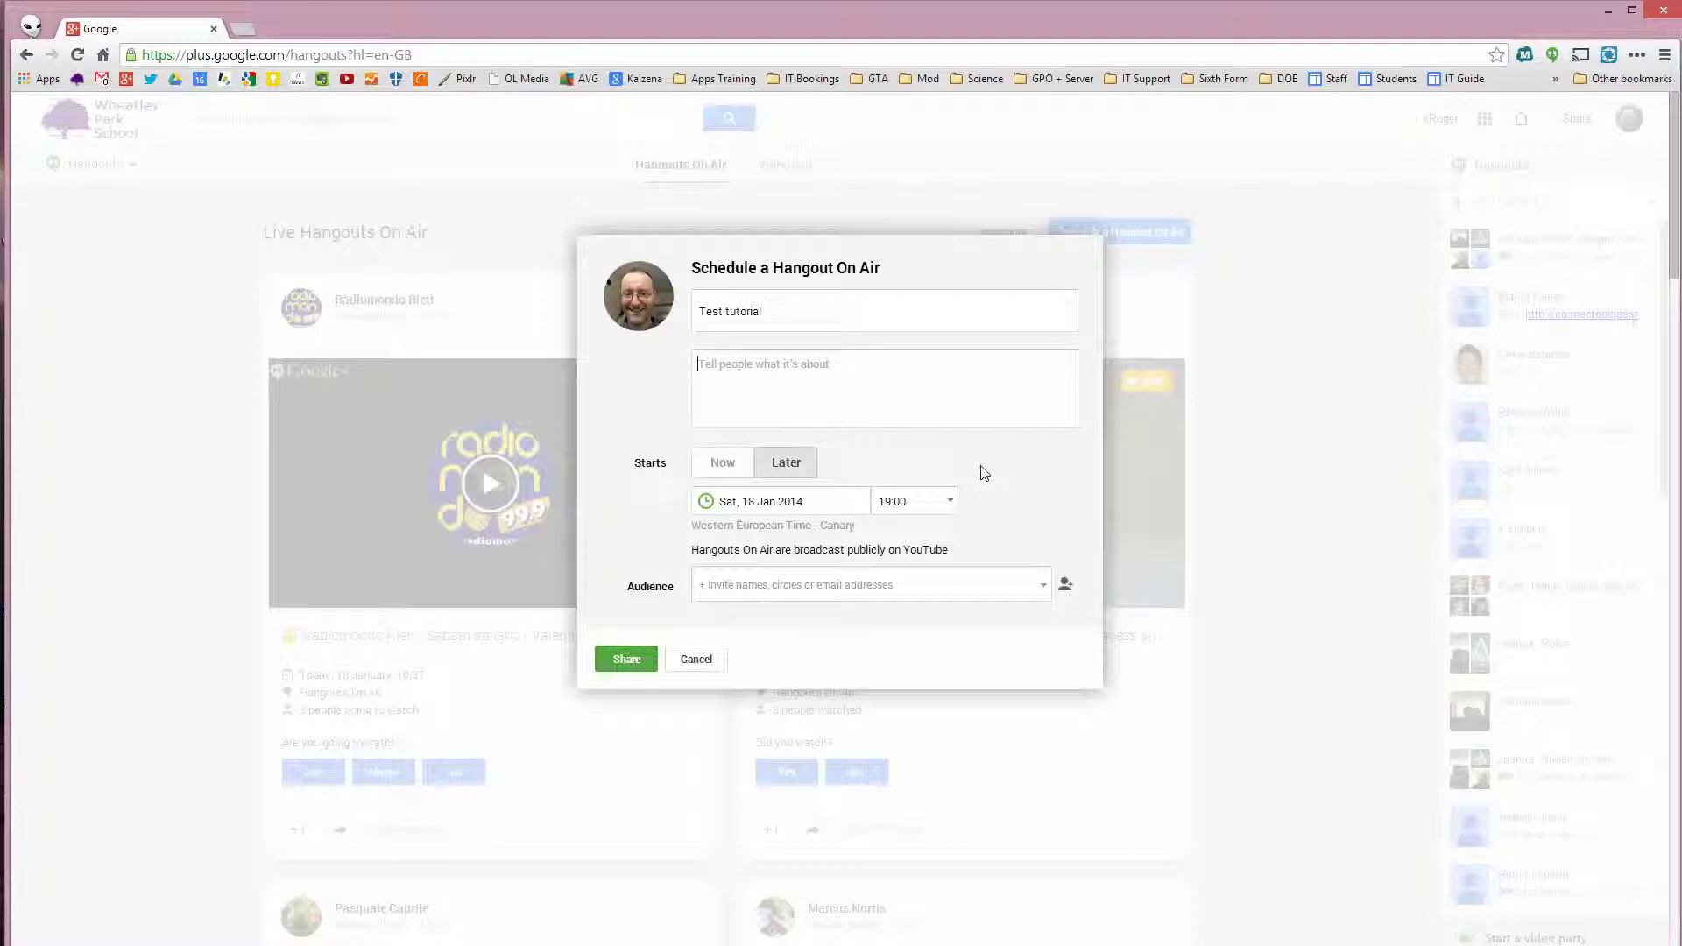
click(828, 506)
click(726, 462)
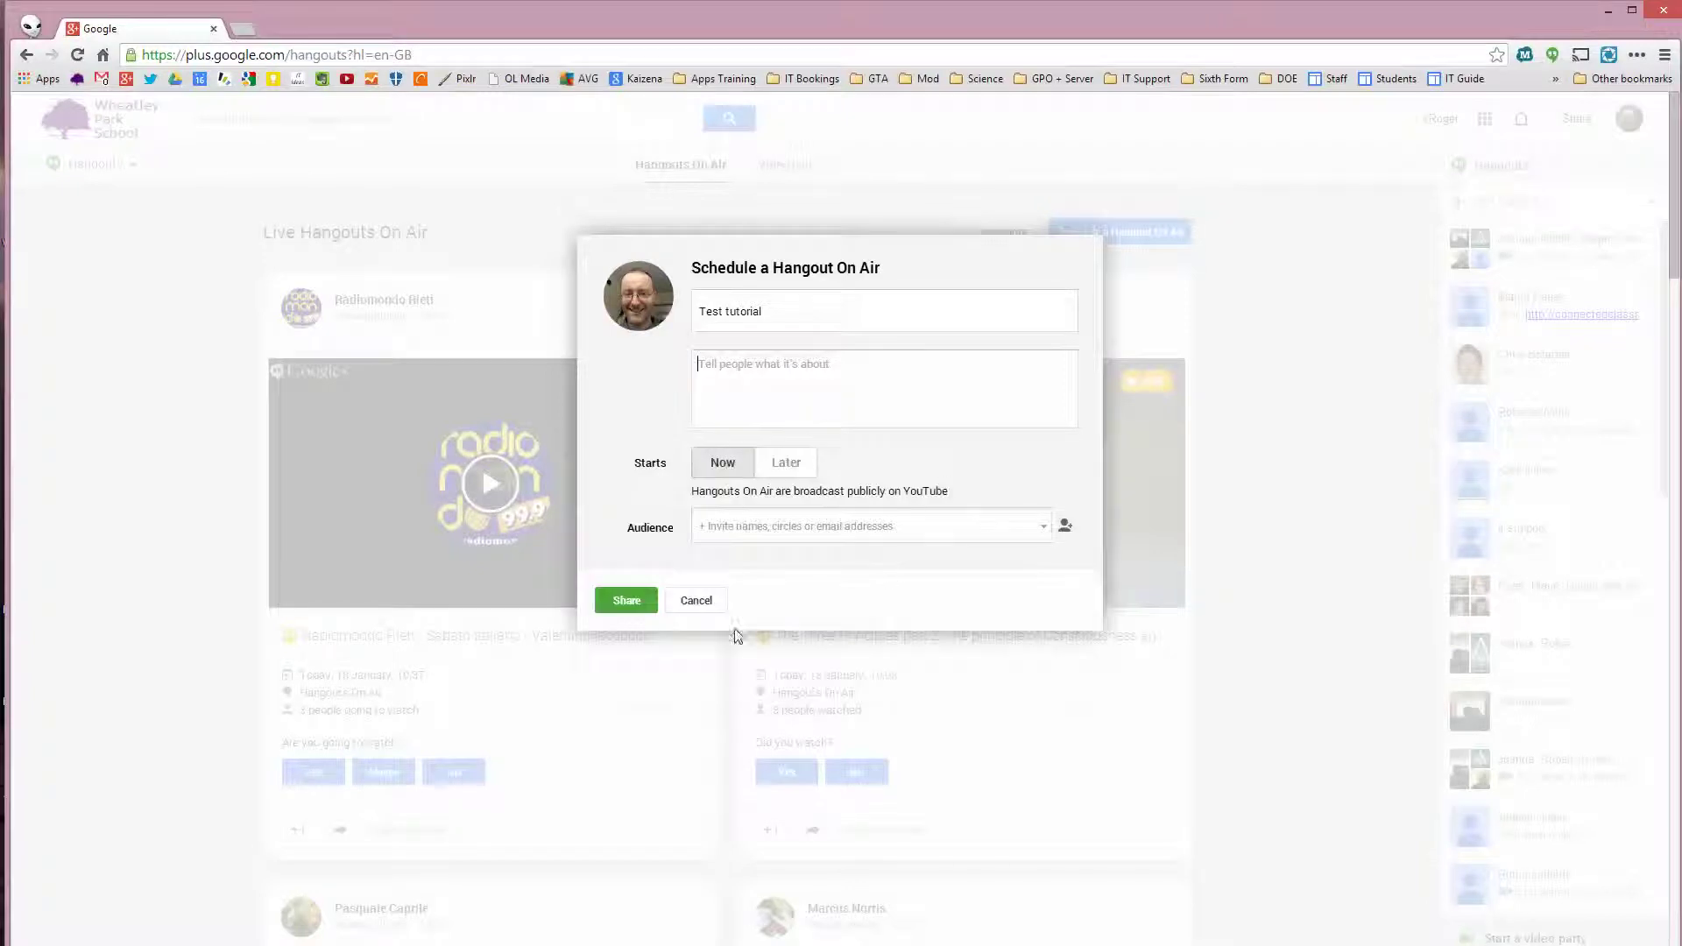
Add one contact to the audience by name and share the Hangout On Air.
click(637, 601)
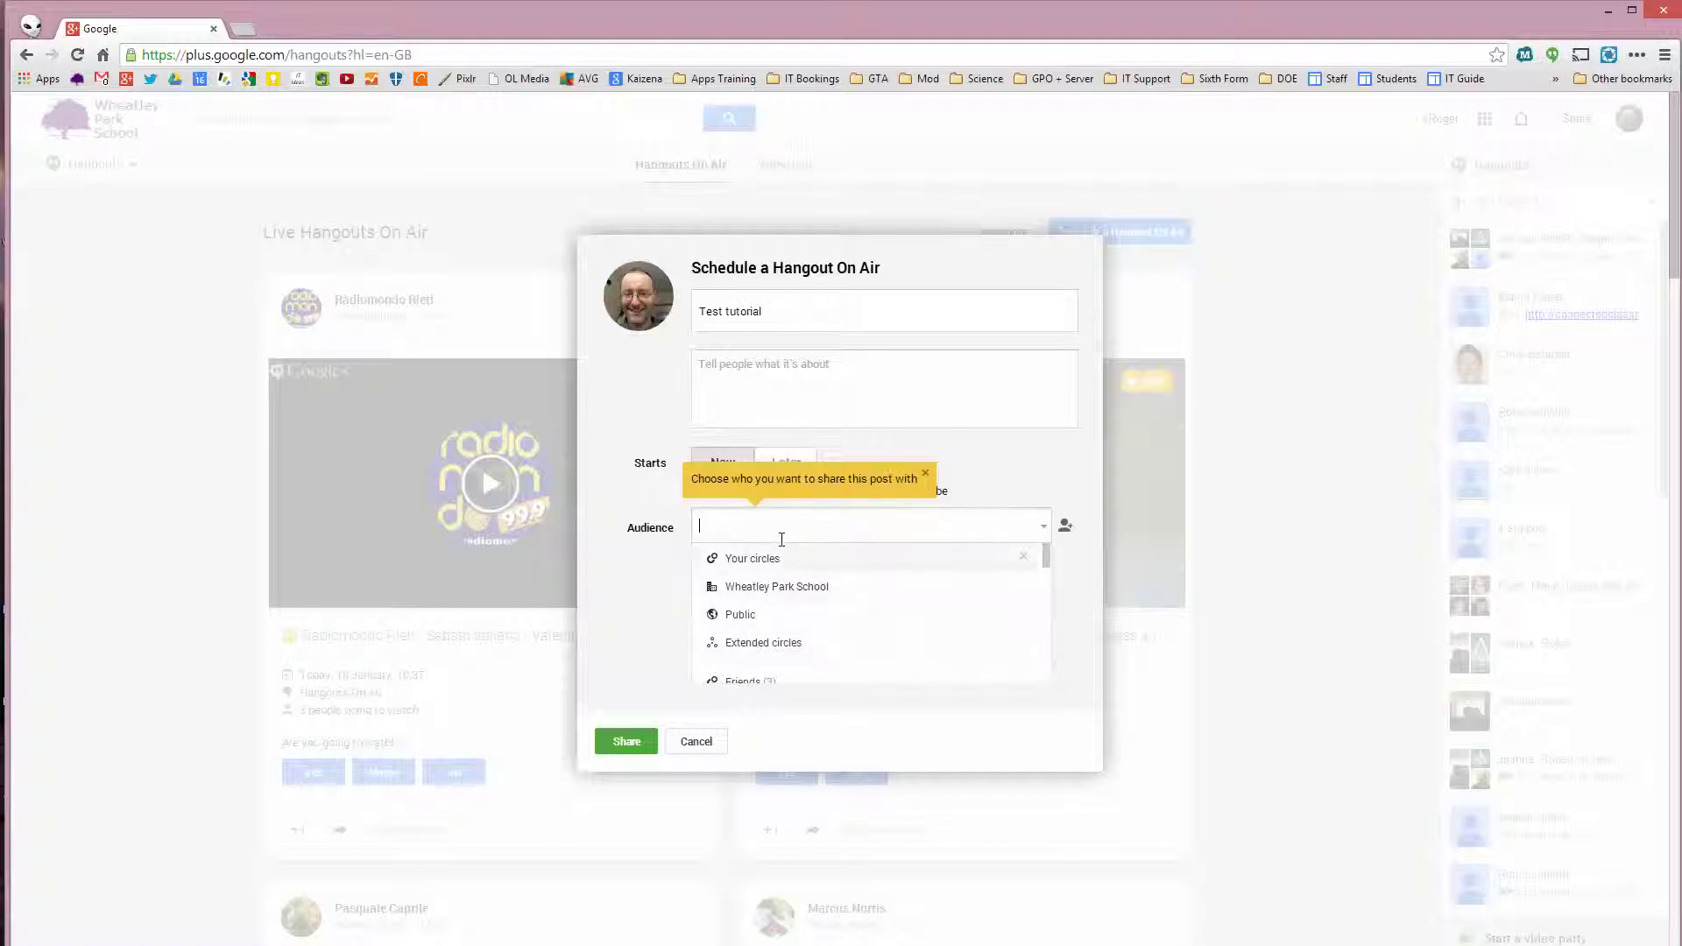
text(roger)
click(816, 587)
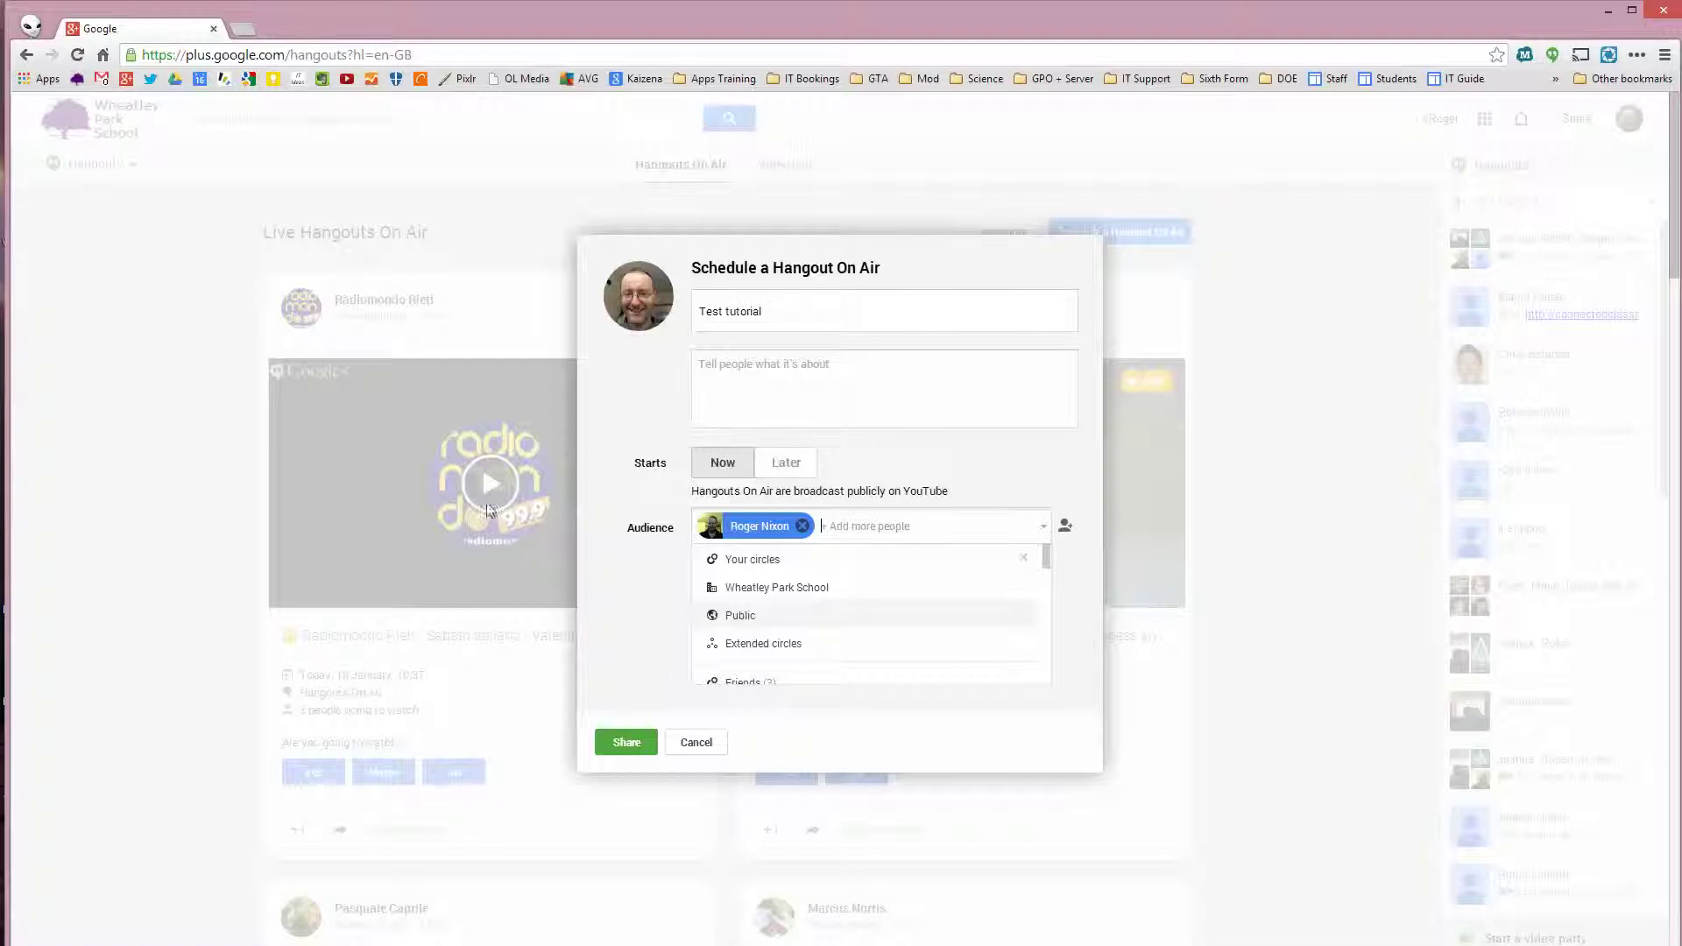
click(633, 750)
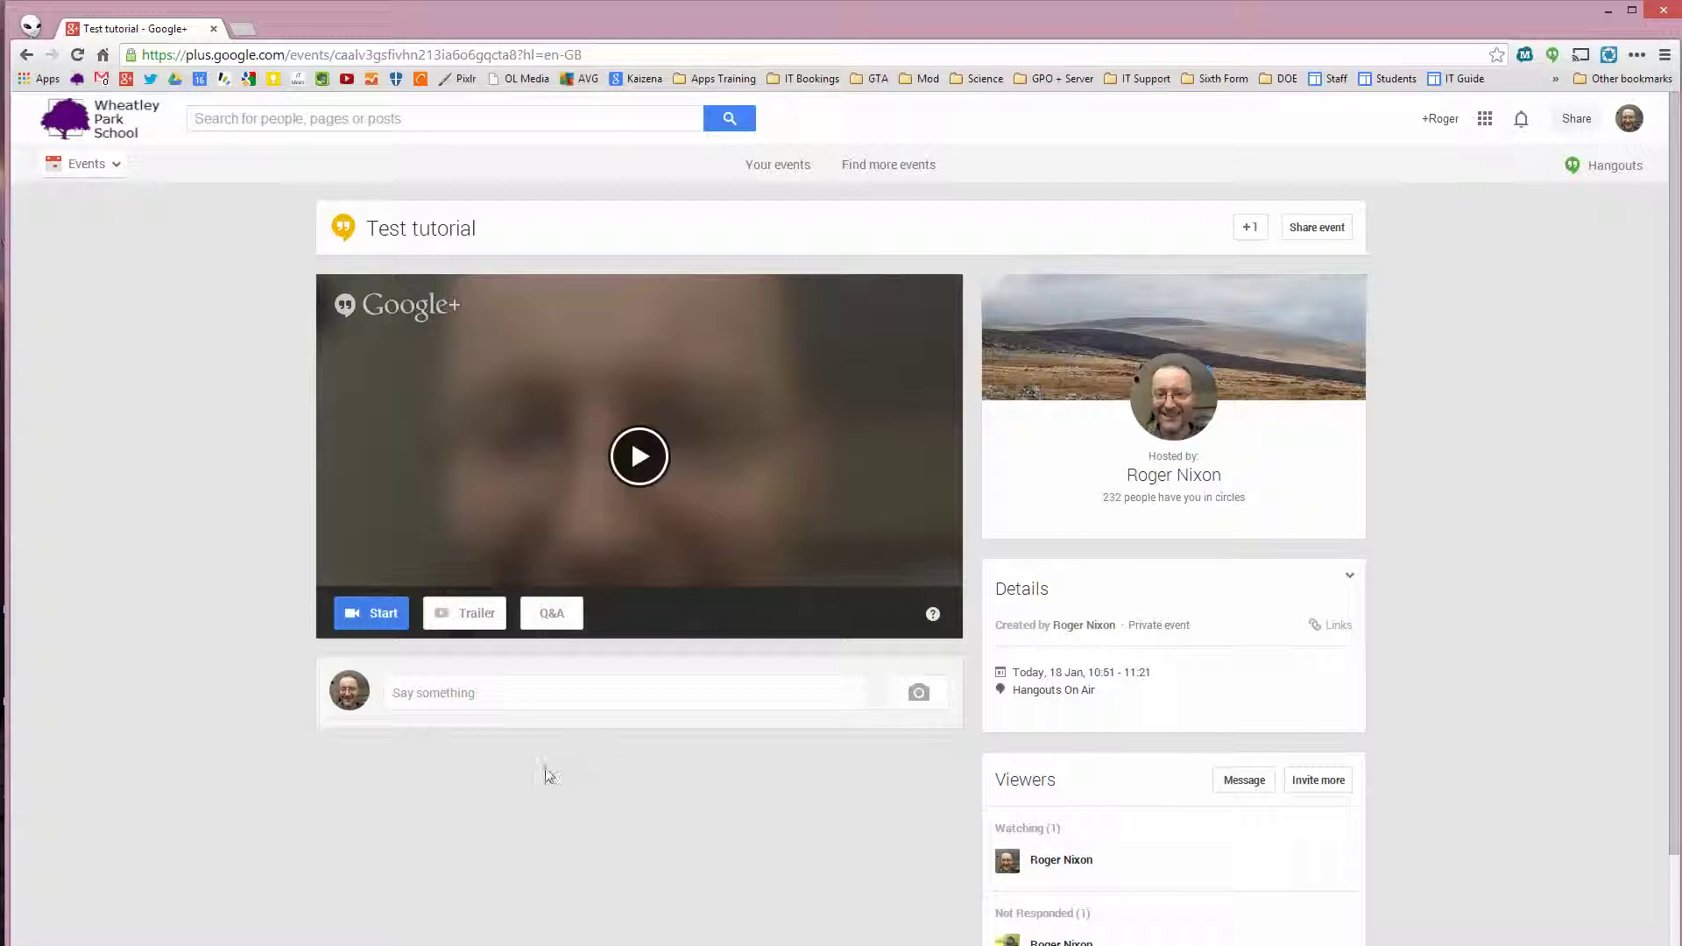
Start the Test tutorial hangout and invite the same contact as a guest, without the 18+ requirement.
click(382, 613)
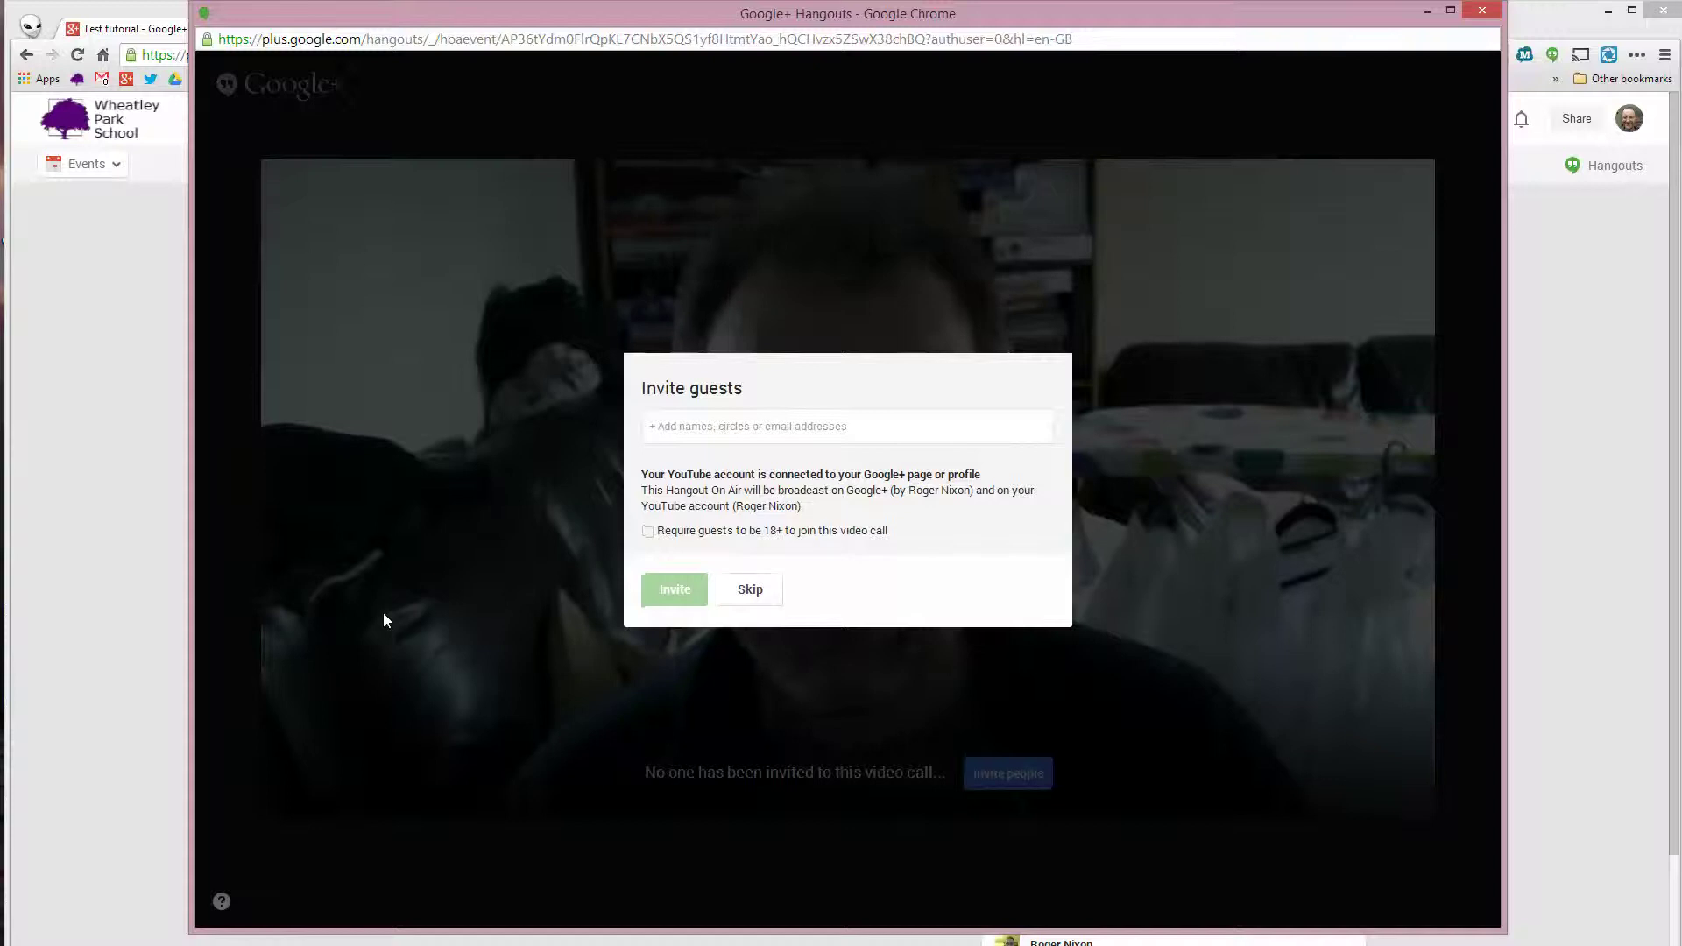
click(679, 429)
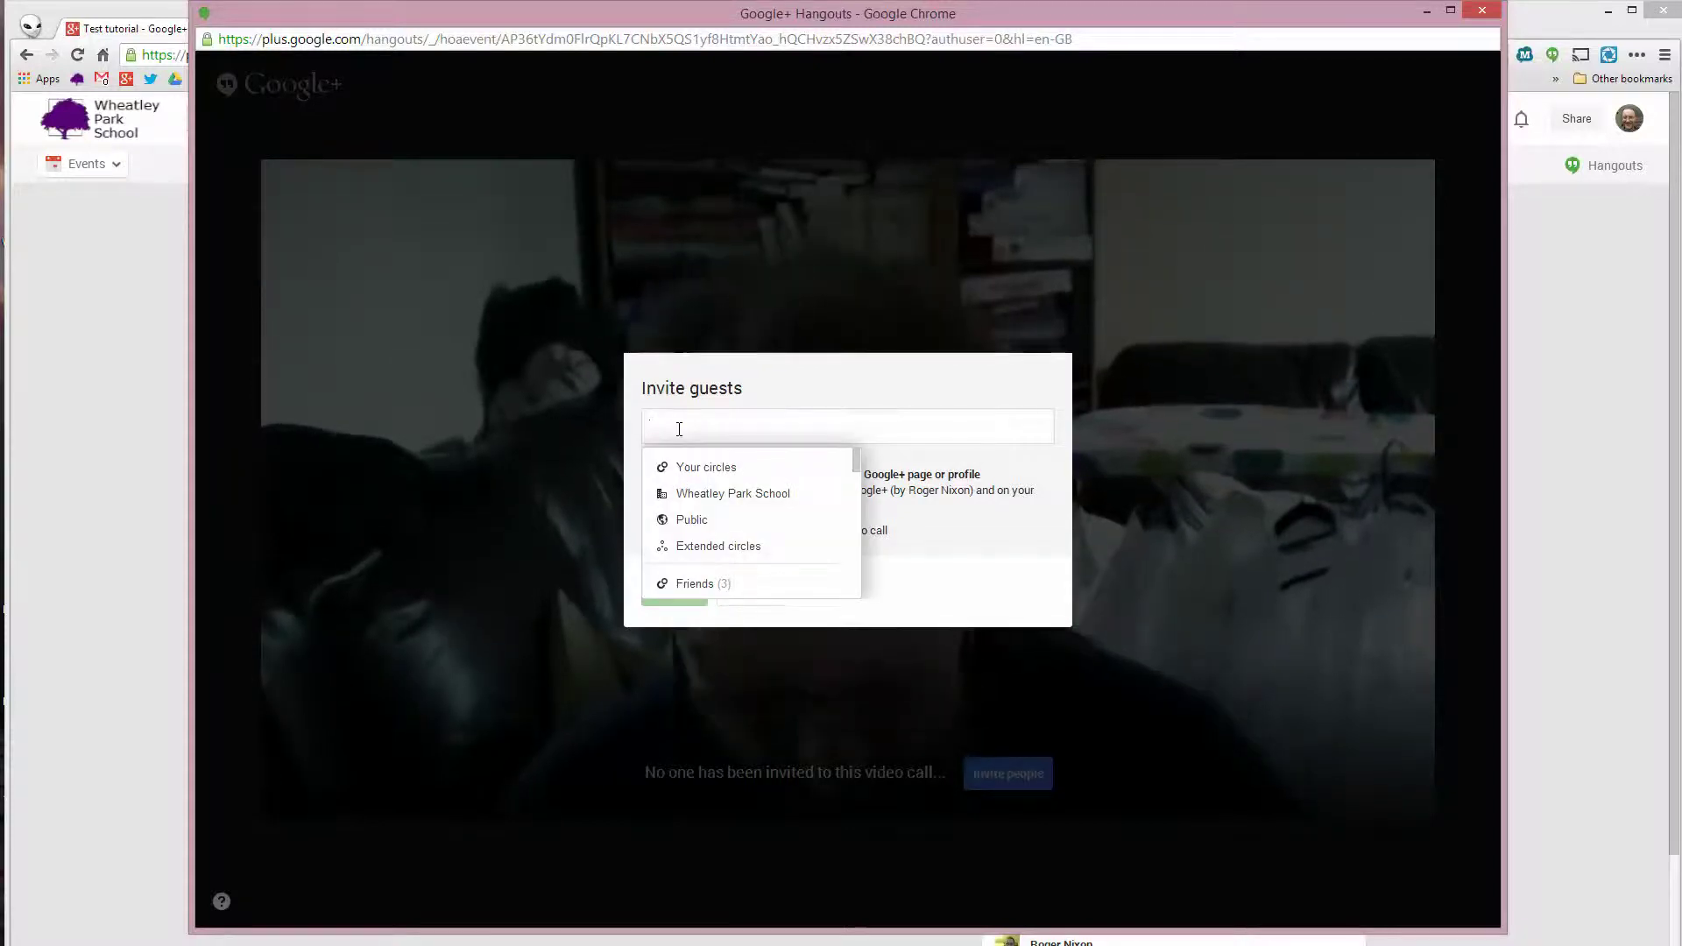
text(roger)
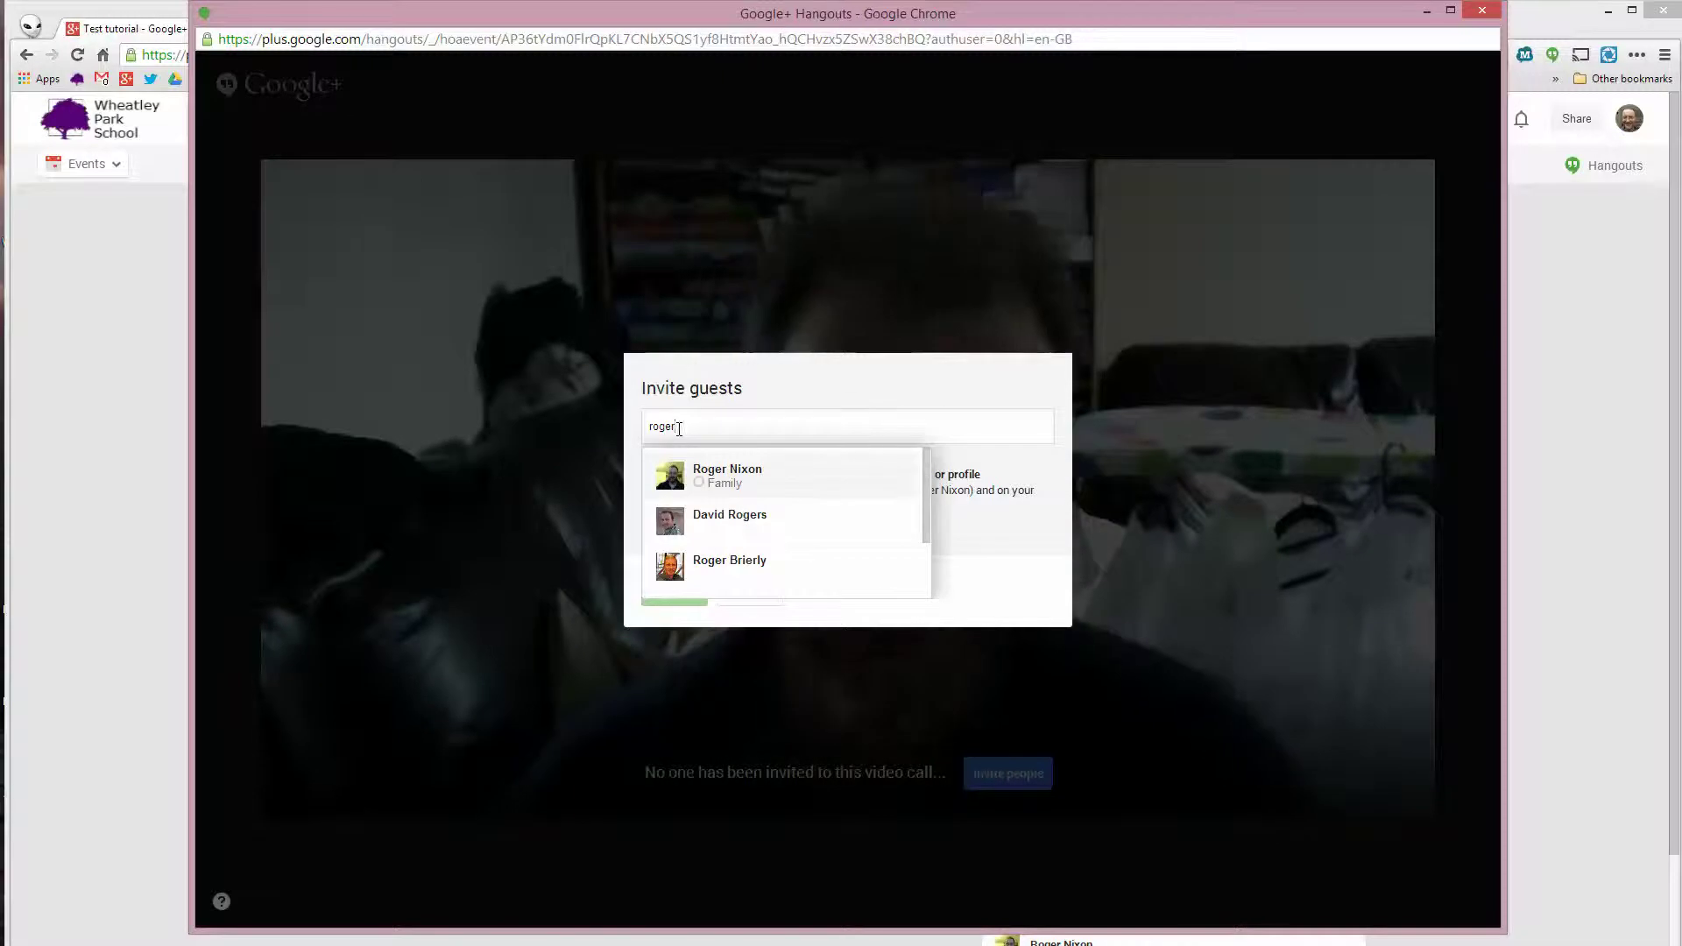
click(762, 486)
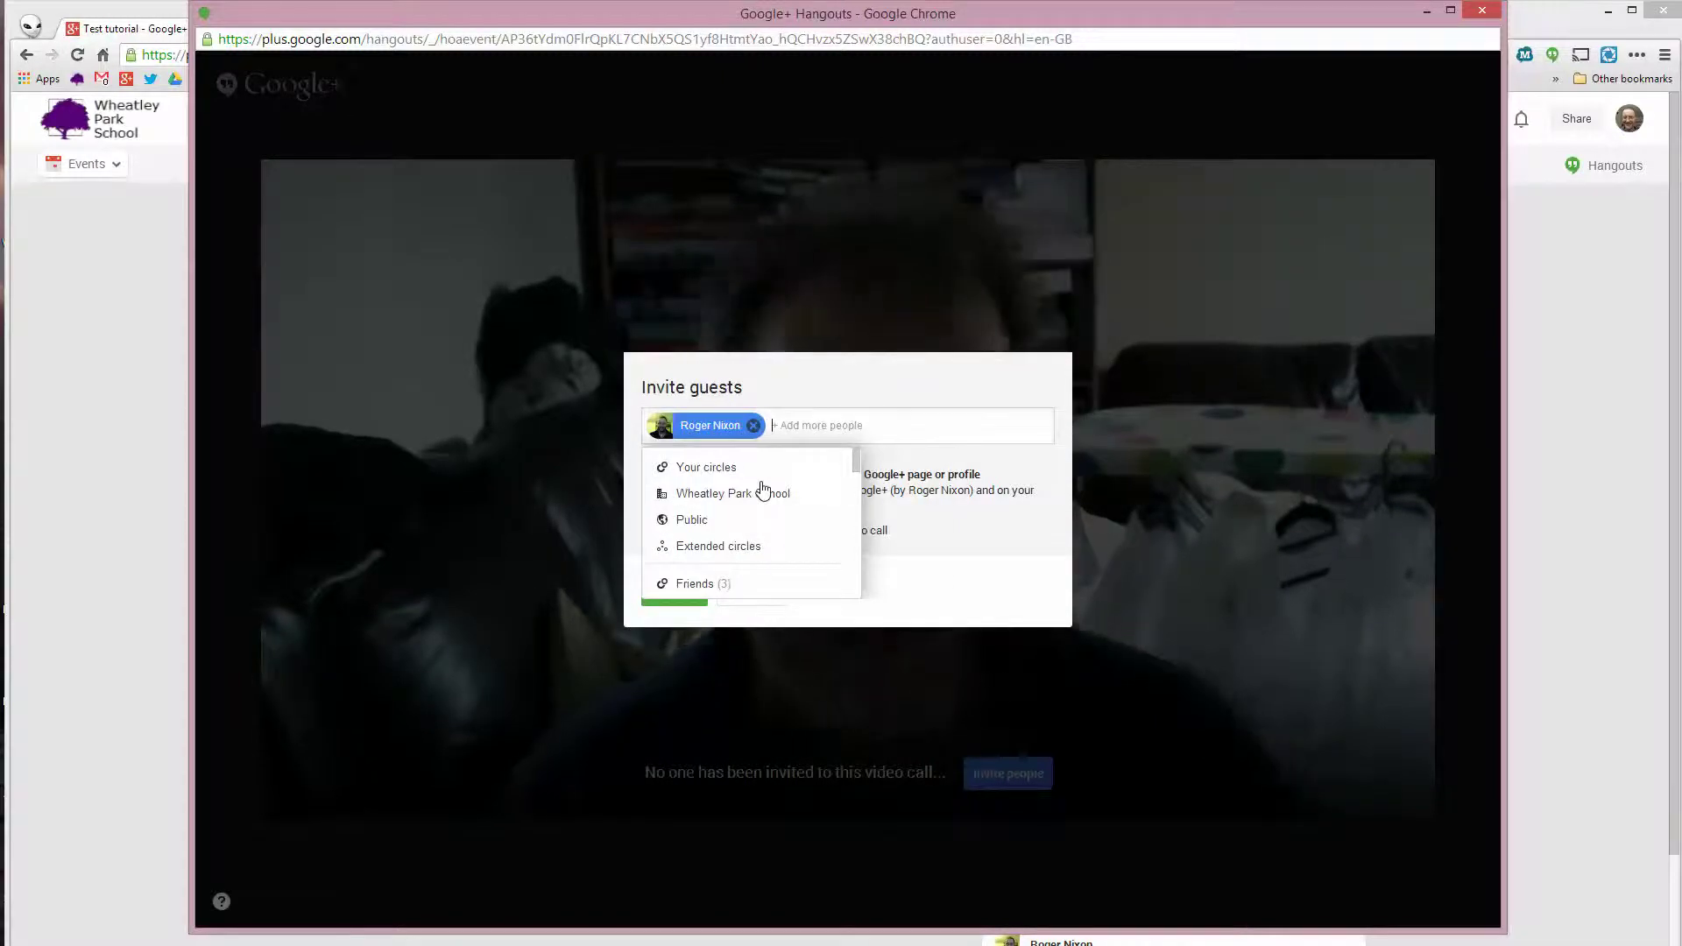
click(991, 552)
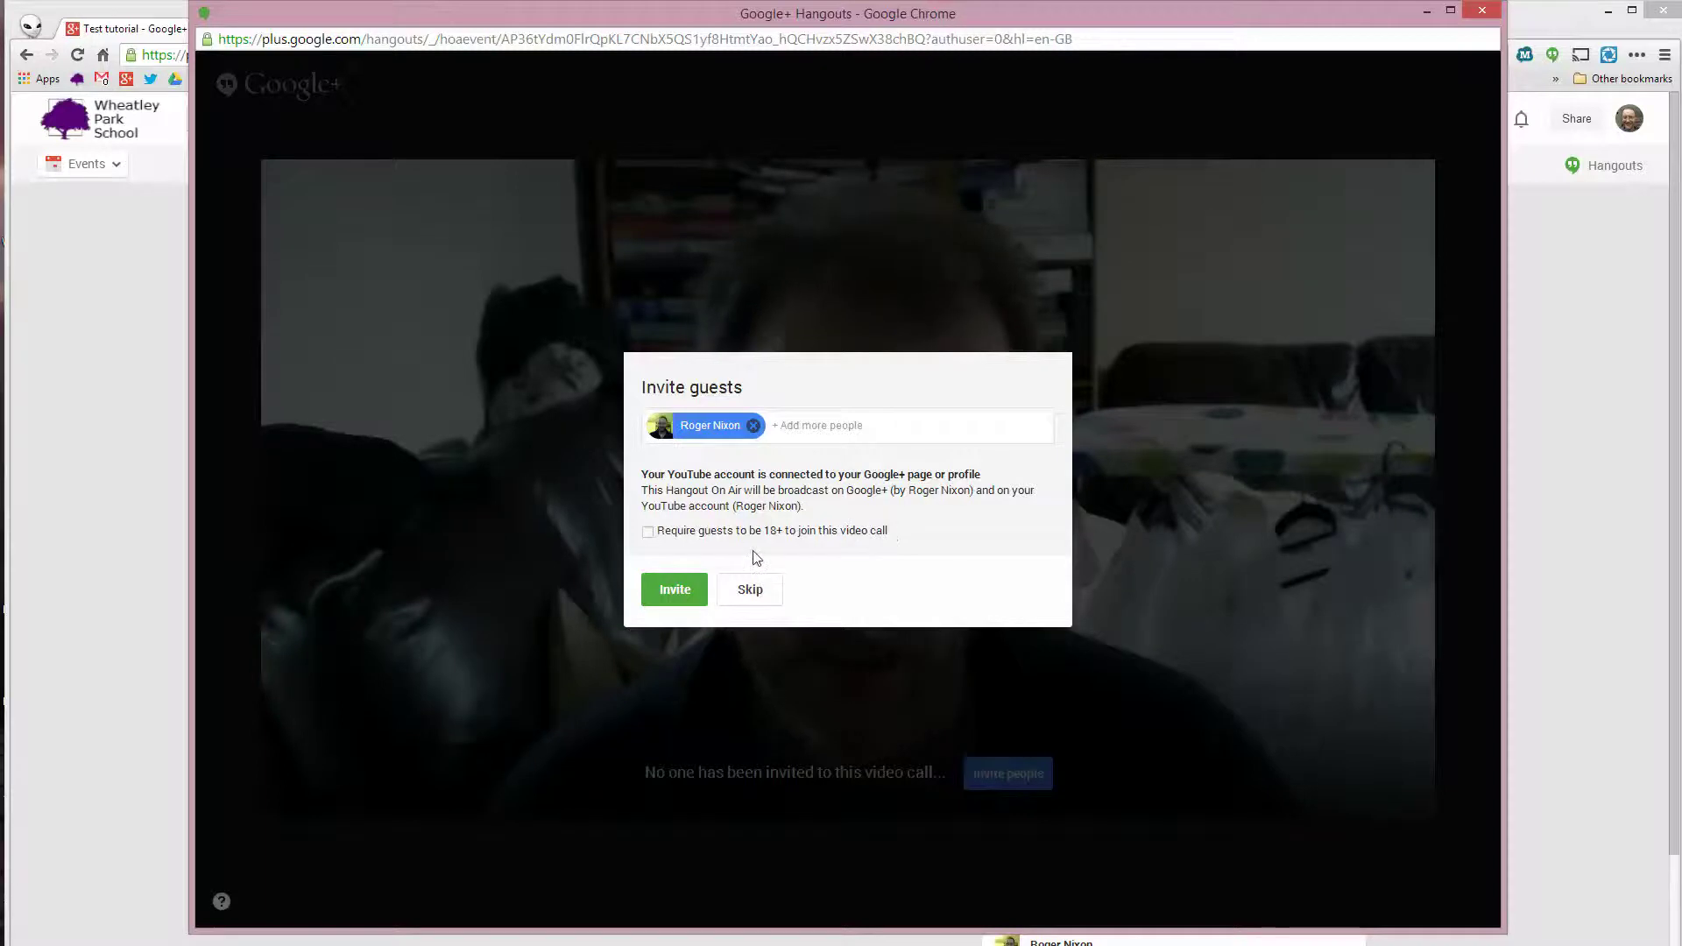
click(675, 590)
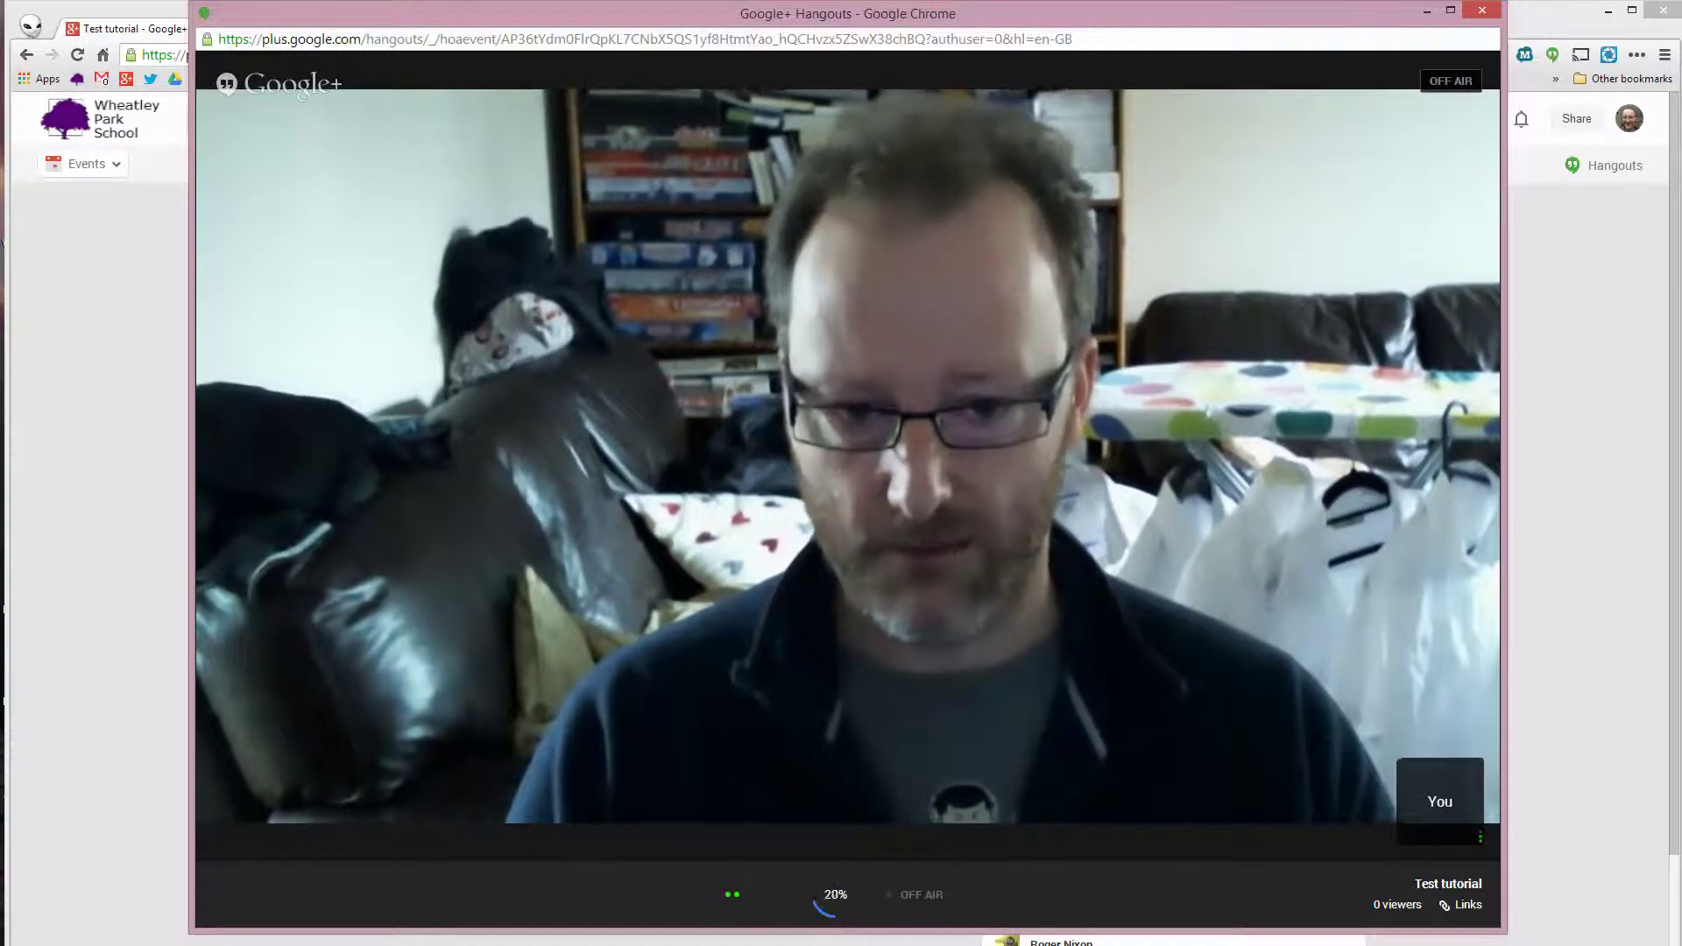
Start the broadcast of the hangout and agree to go live on Google+ and YouTube.
mouse_move(539, 523)
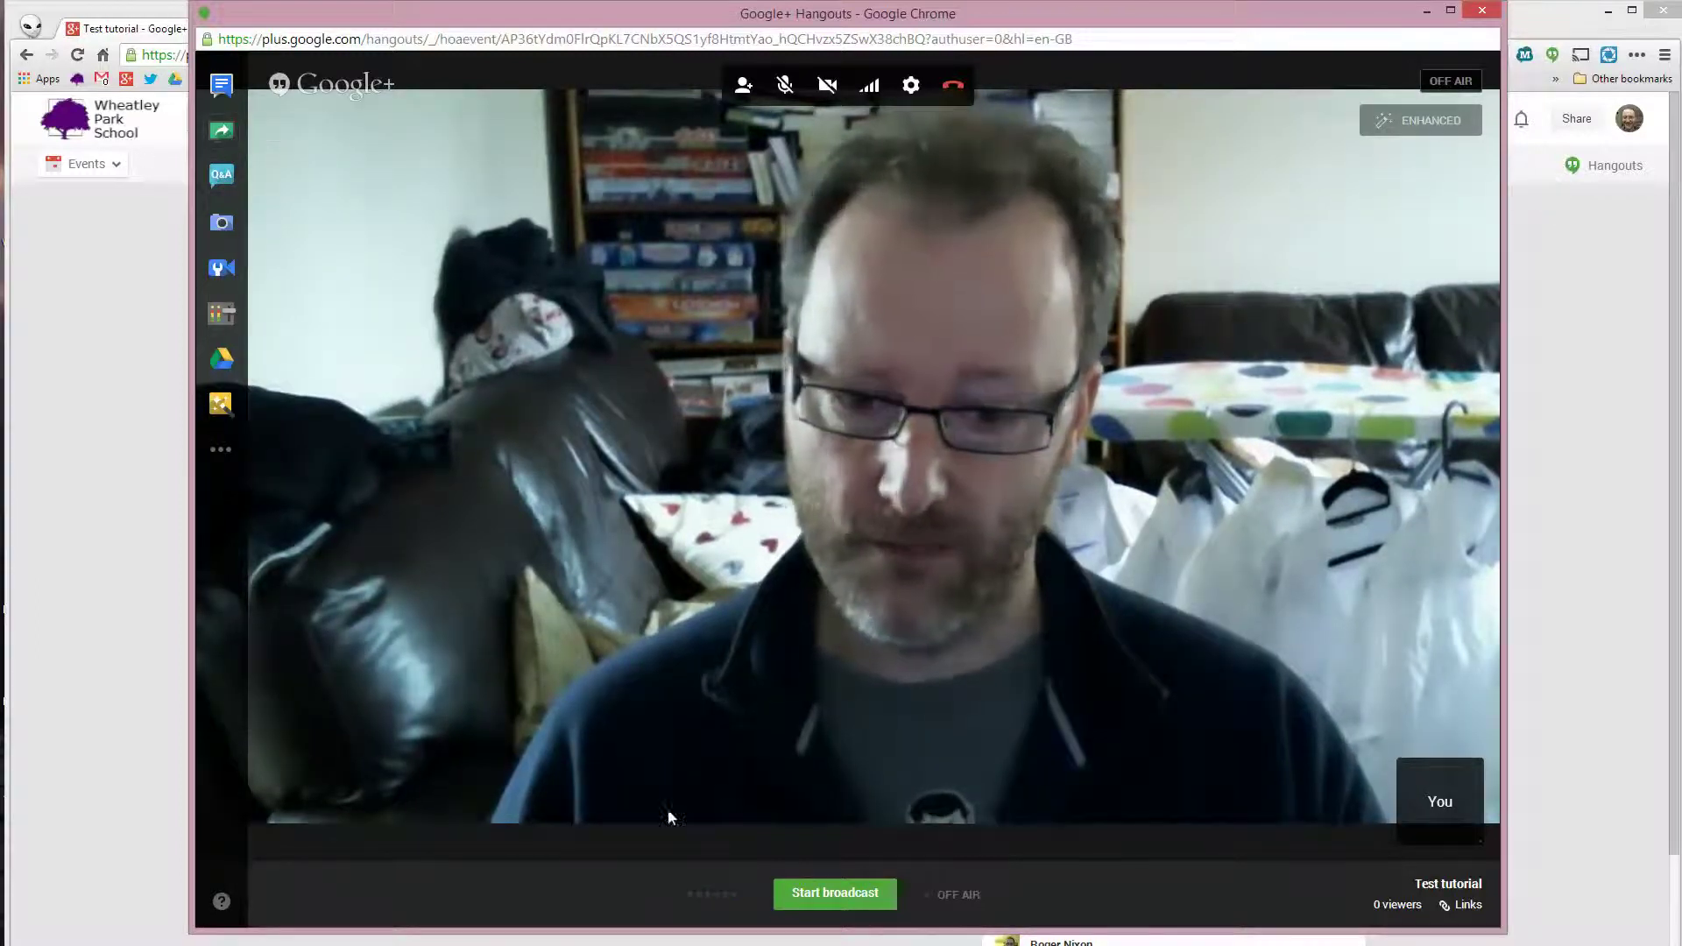
click(830, 902)
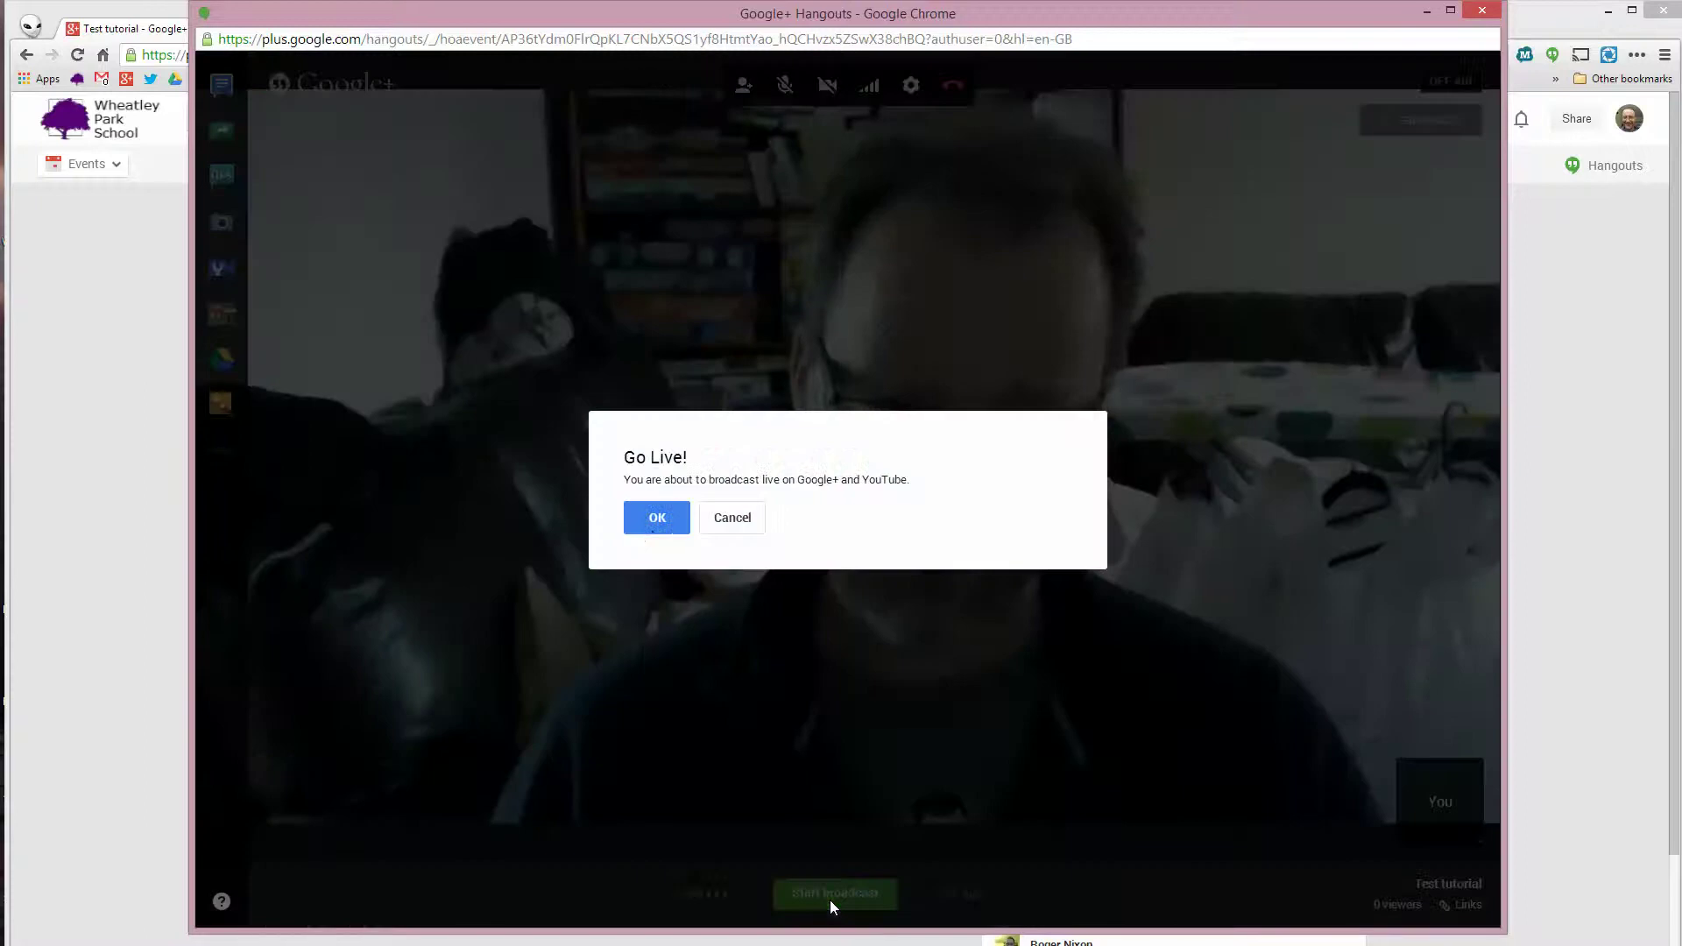
click(655, 524)
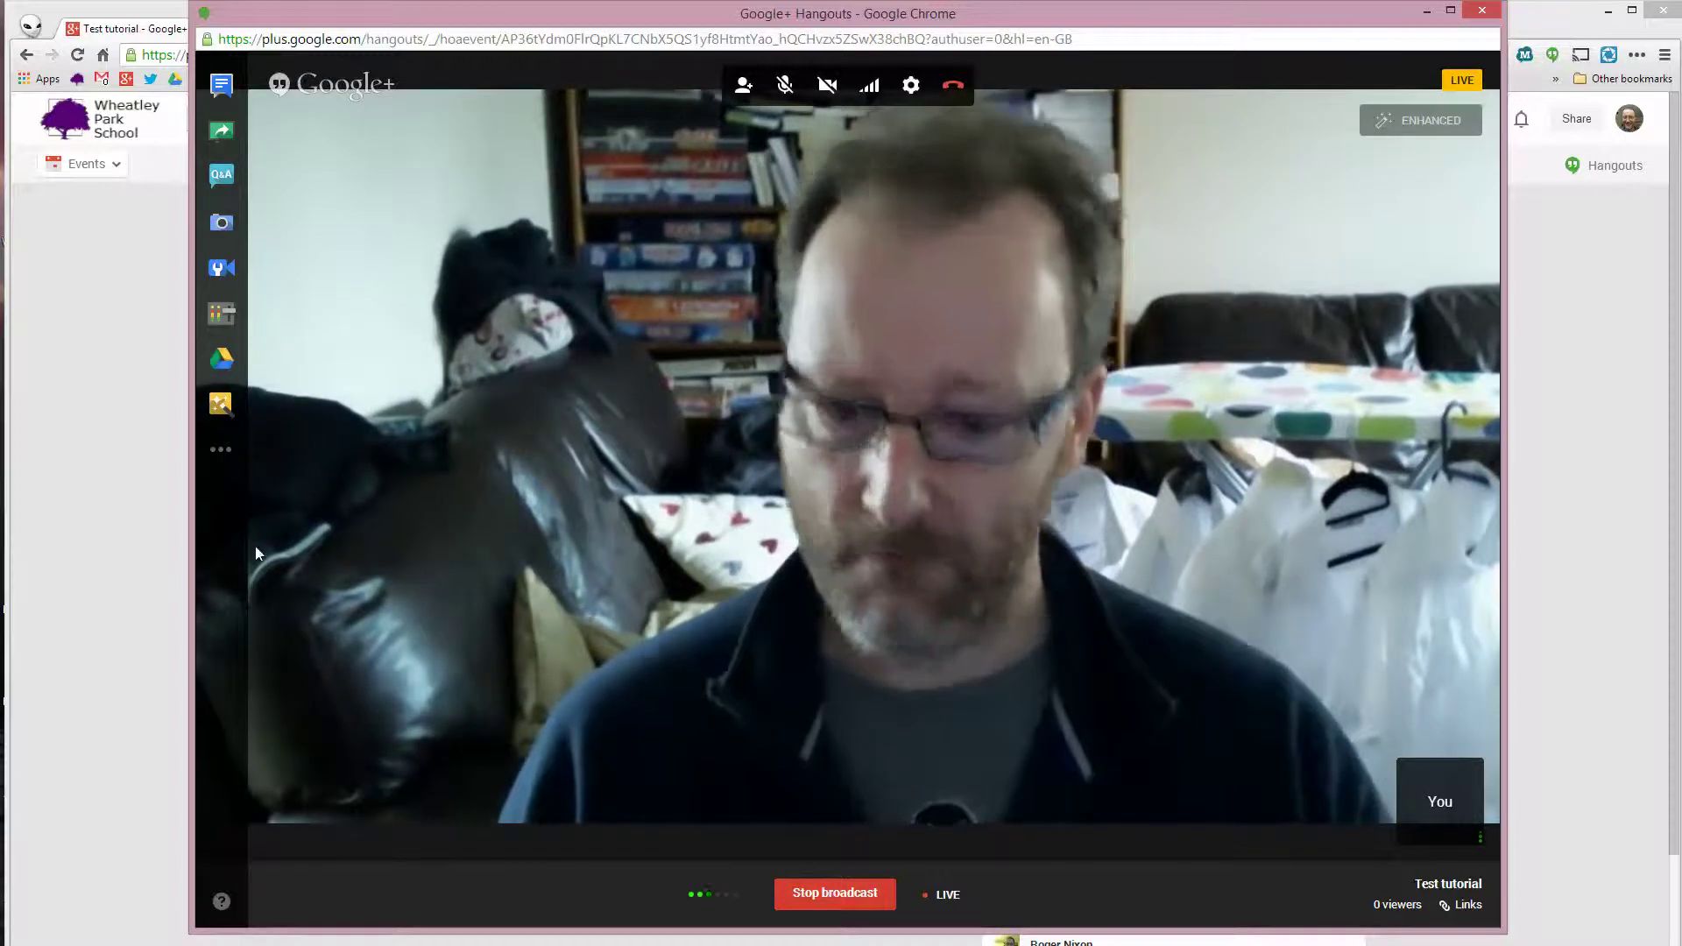
Bring up the wpsportal browser window and move it down so the hangout's tools are uncovered.
click(210, 943)
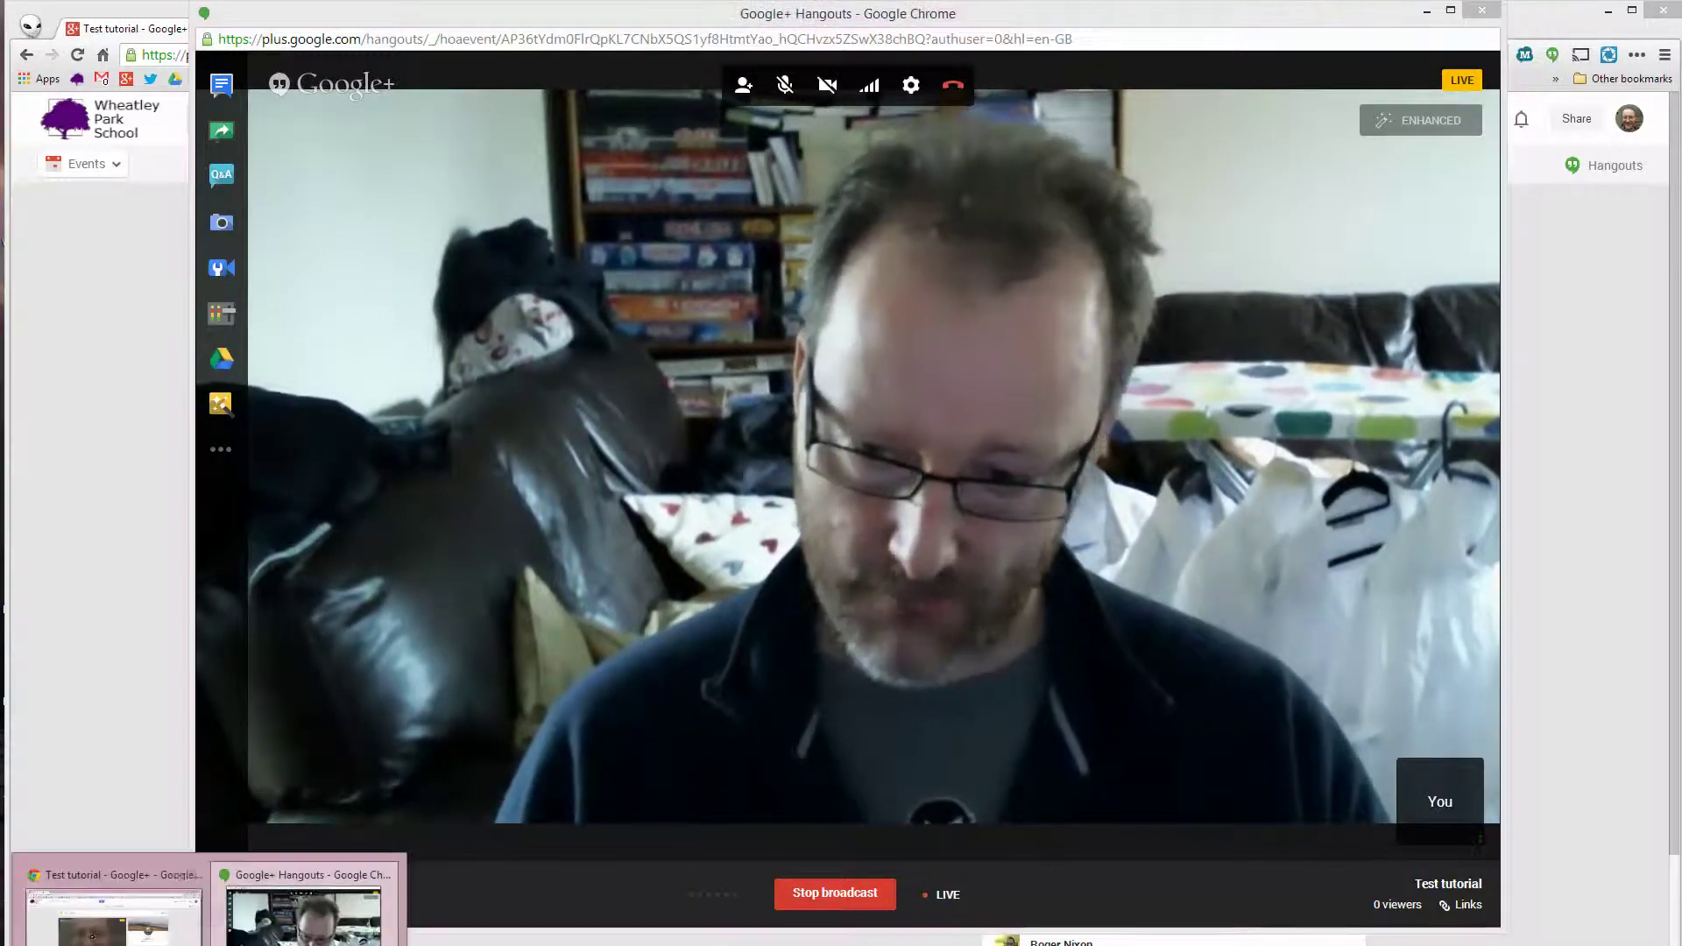
mouse_move(112, 911)
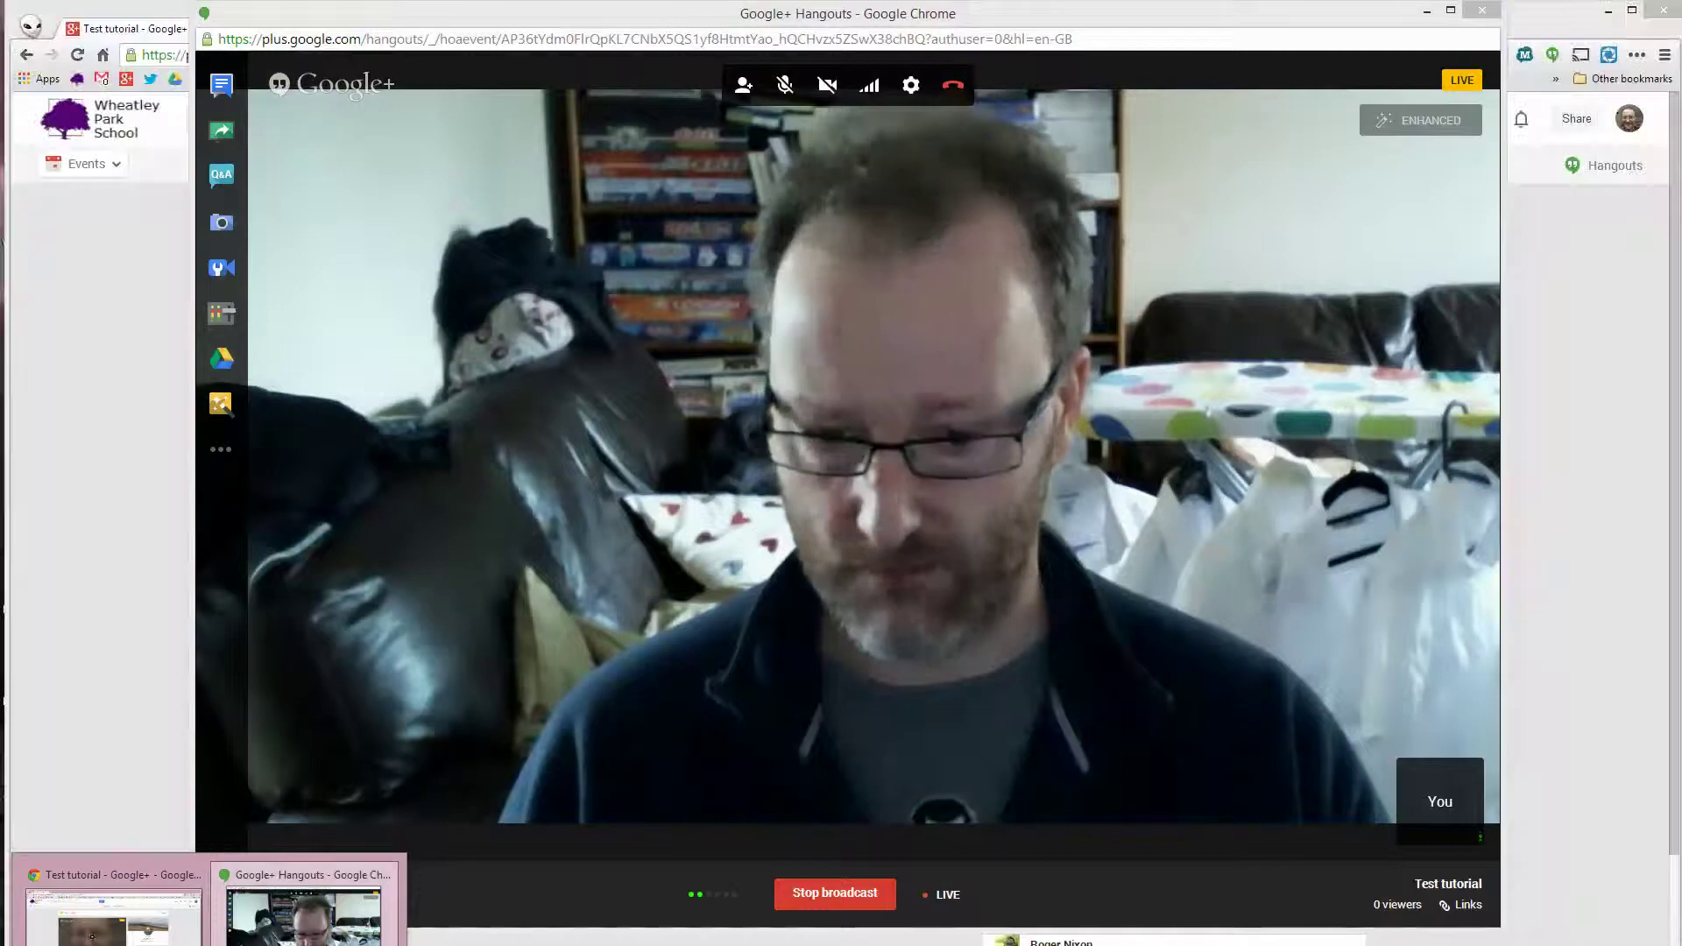
click(911, 941)
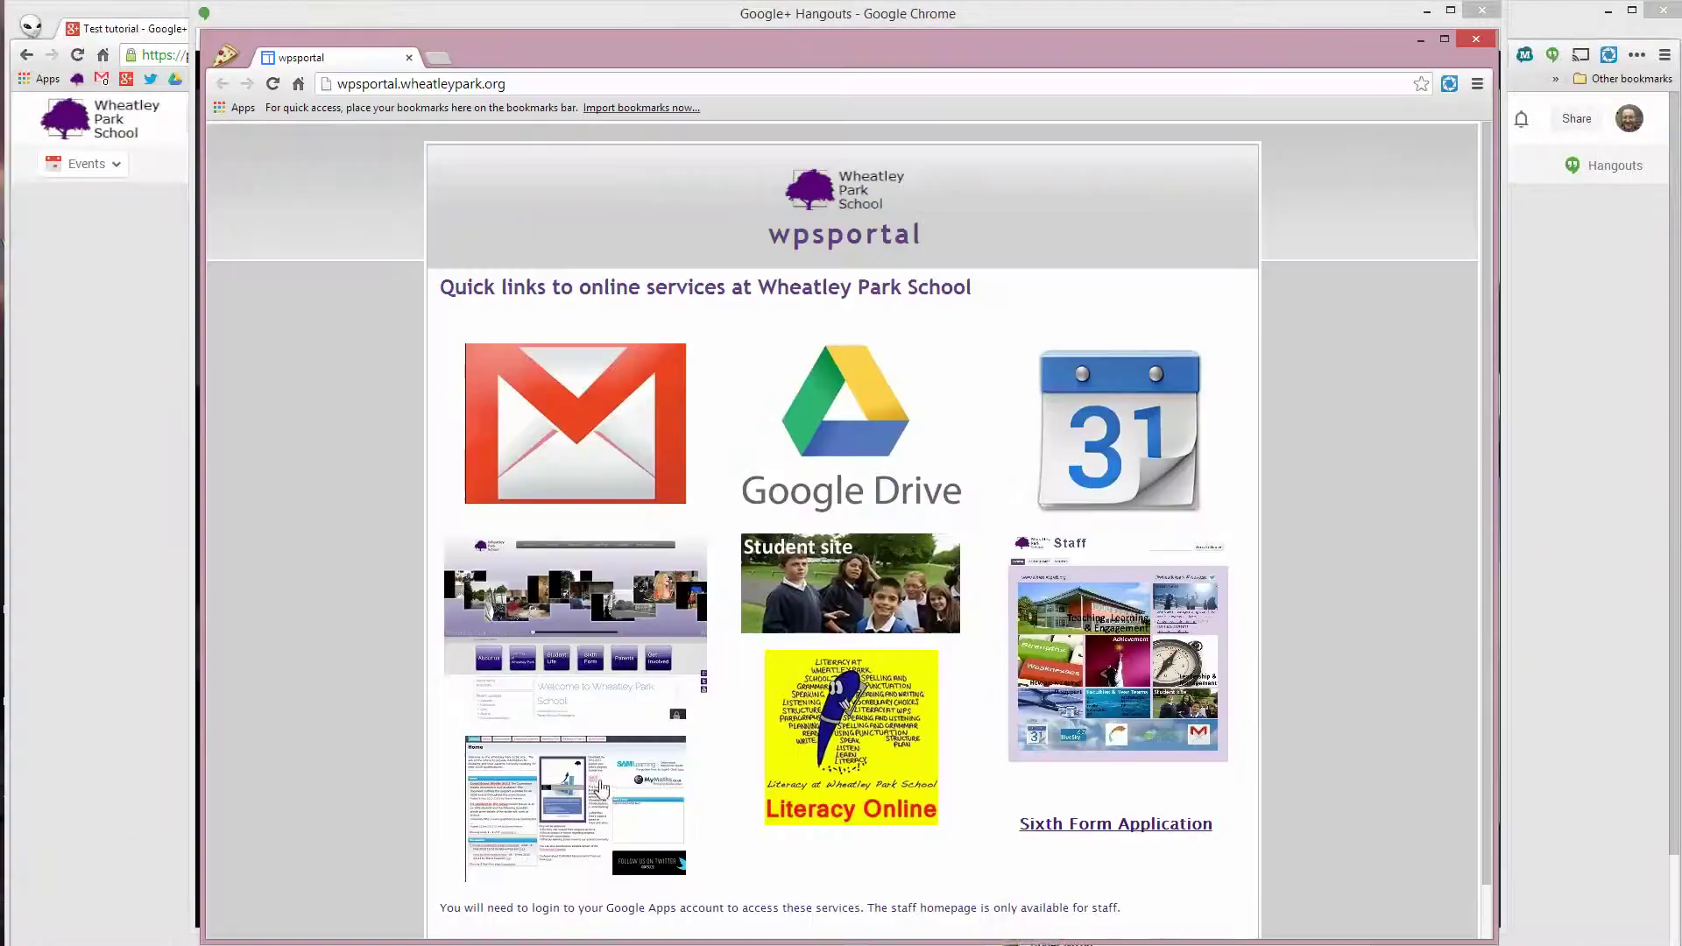
drag(668, 66, 830, 547)
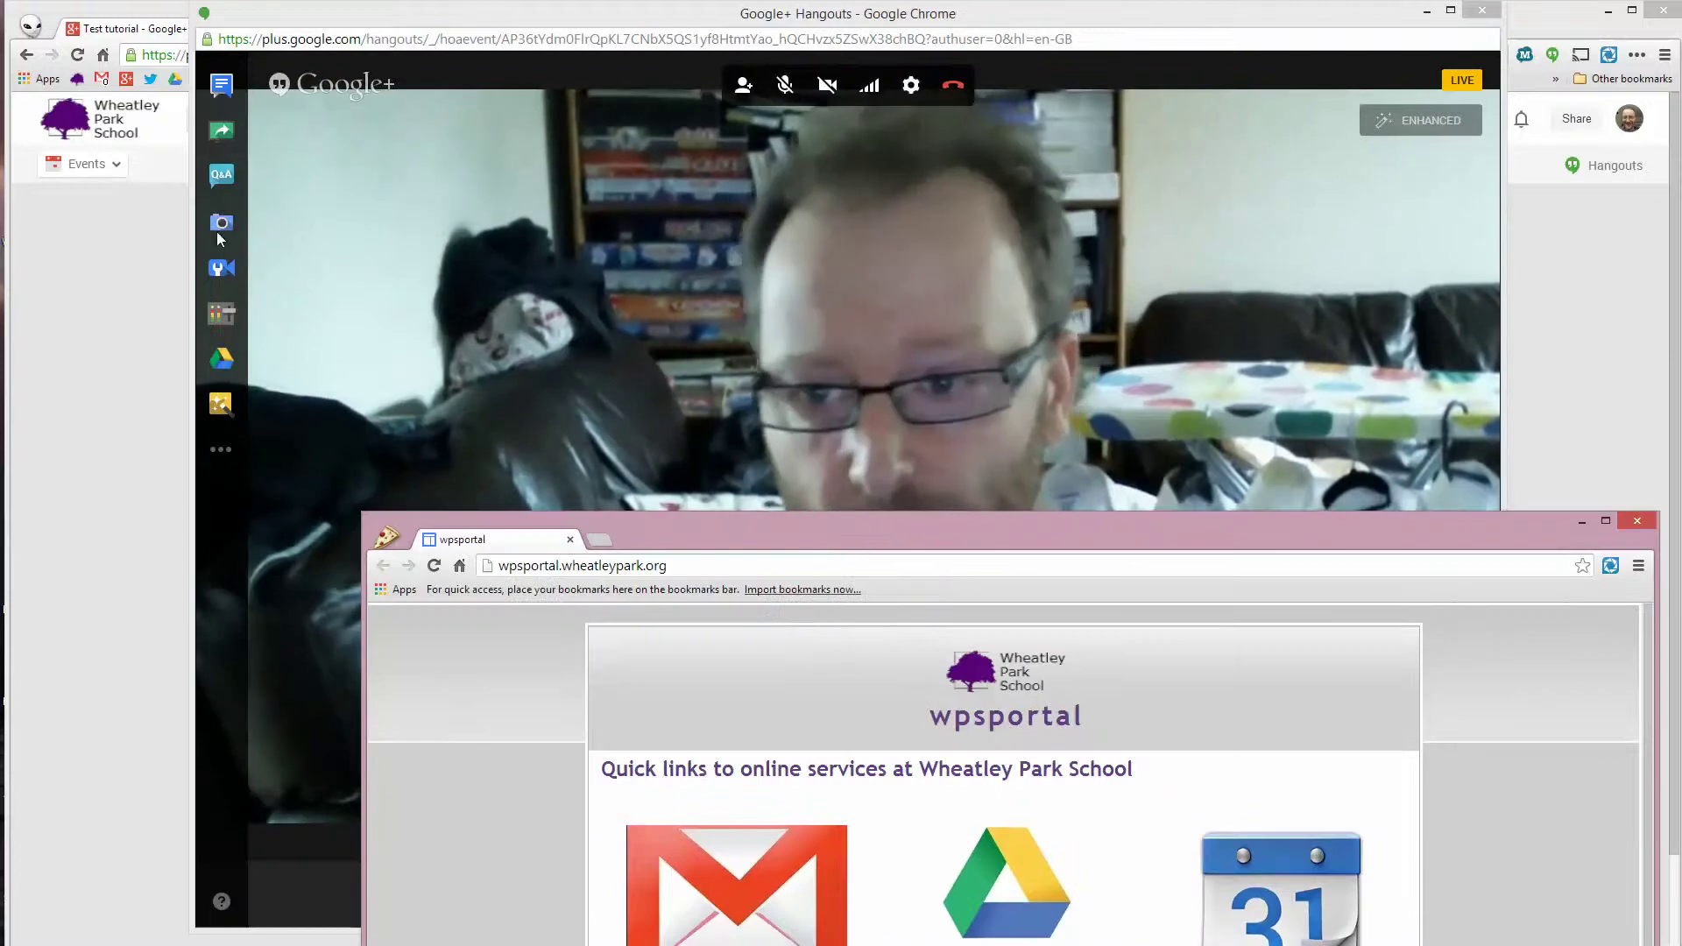
Screenshare the wpsportal window in the hangout, move it aside to reveal the shared view, and bring it back over the call.
click(220, 134)
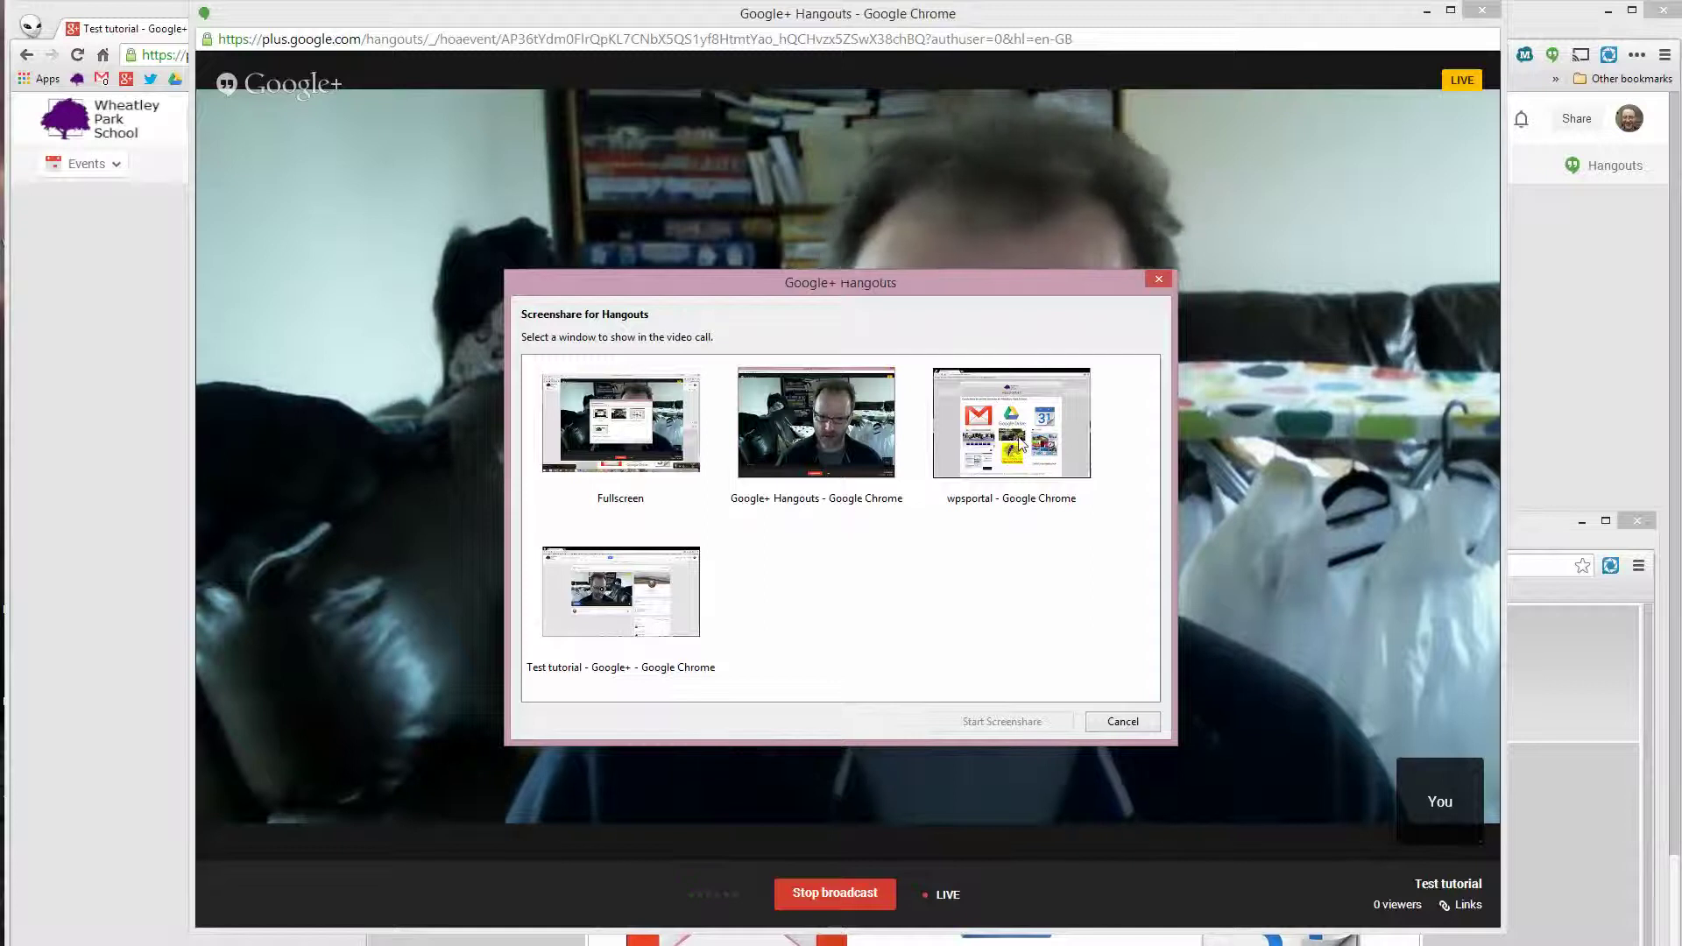
click(1019, 440)
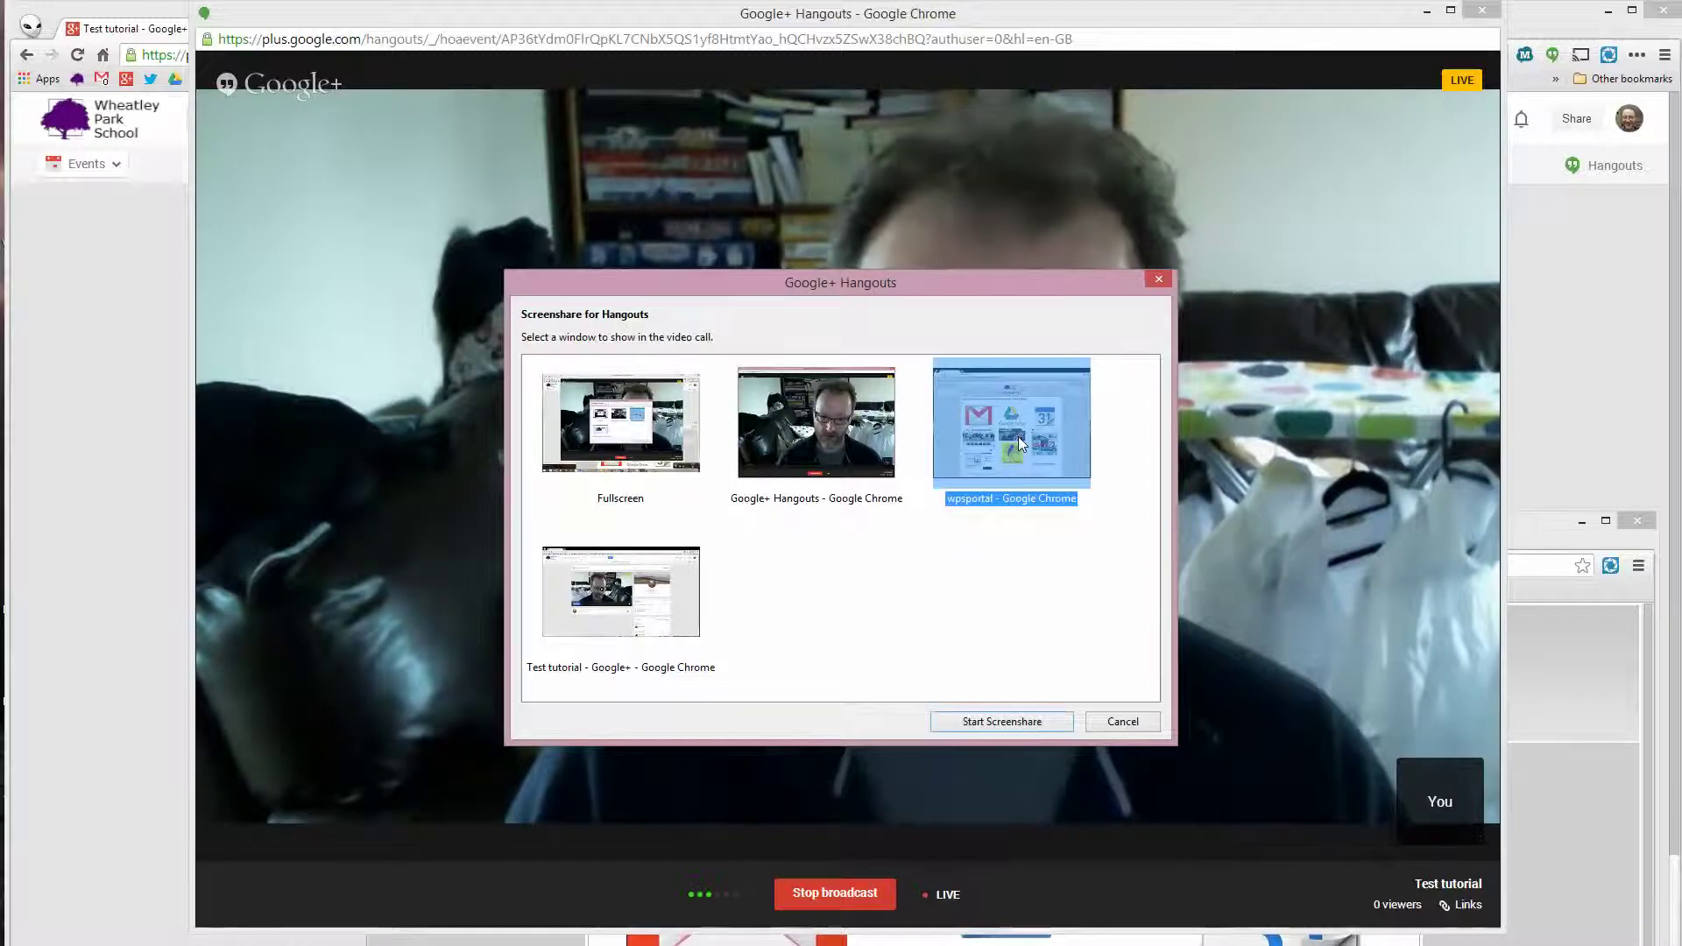
click(1022, 728)
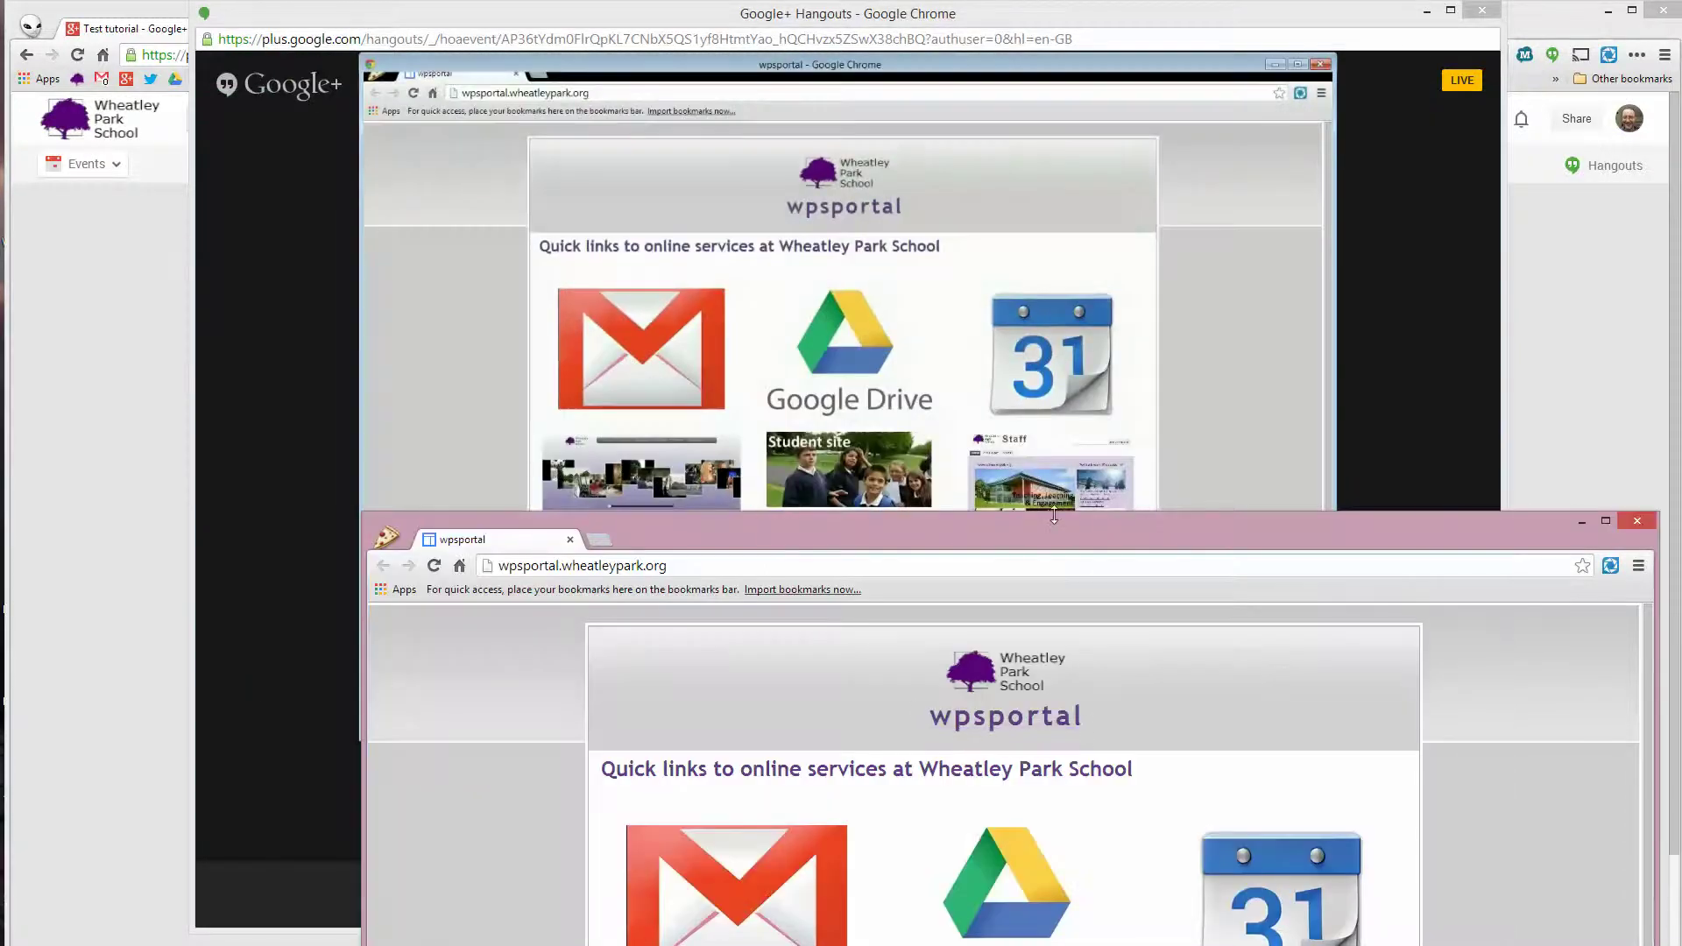
drag(1045, 544, 385, 843)
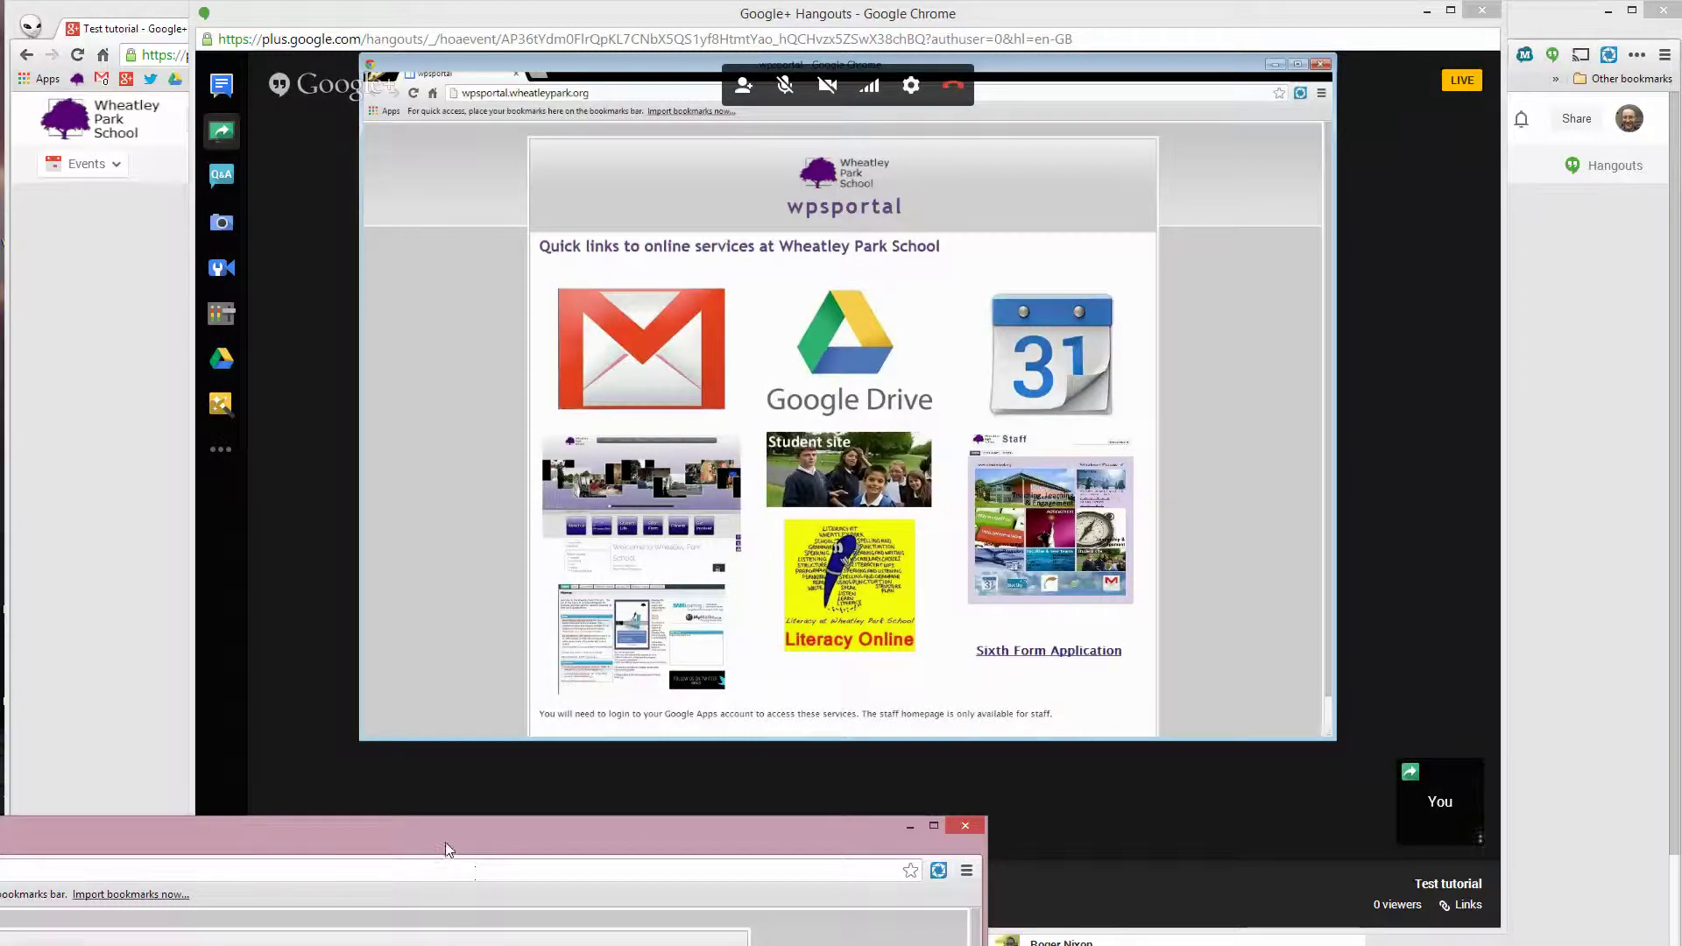
drag(454, 841, 899, 40)
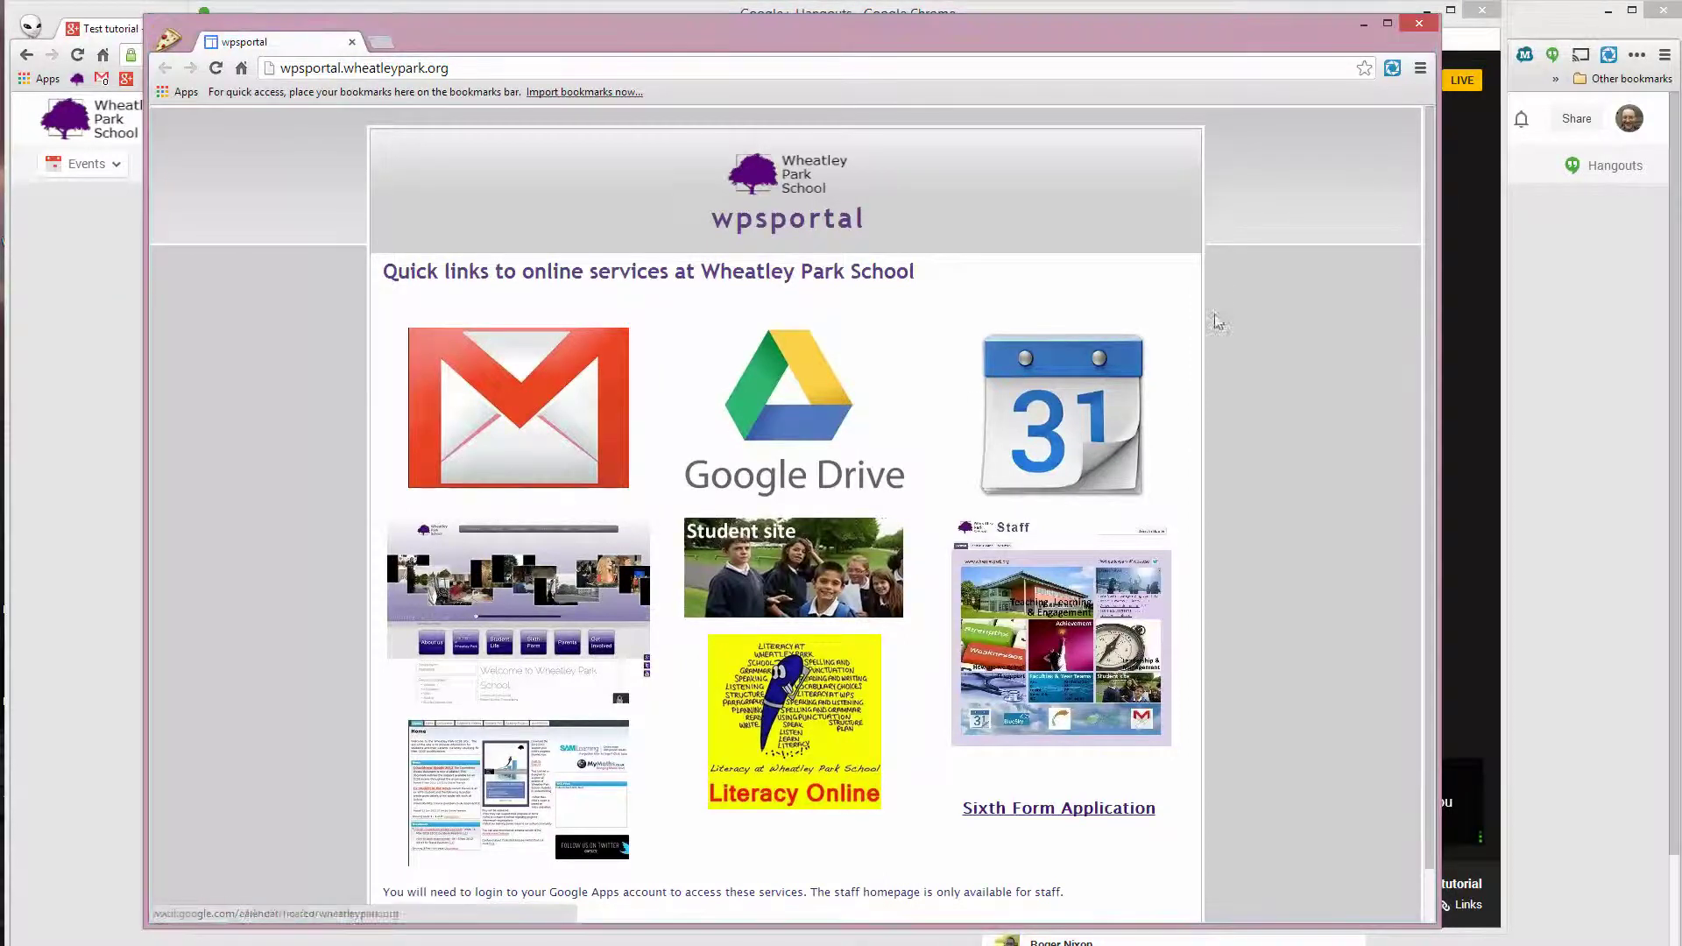
click(1393, 69)
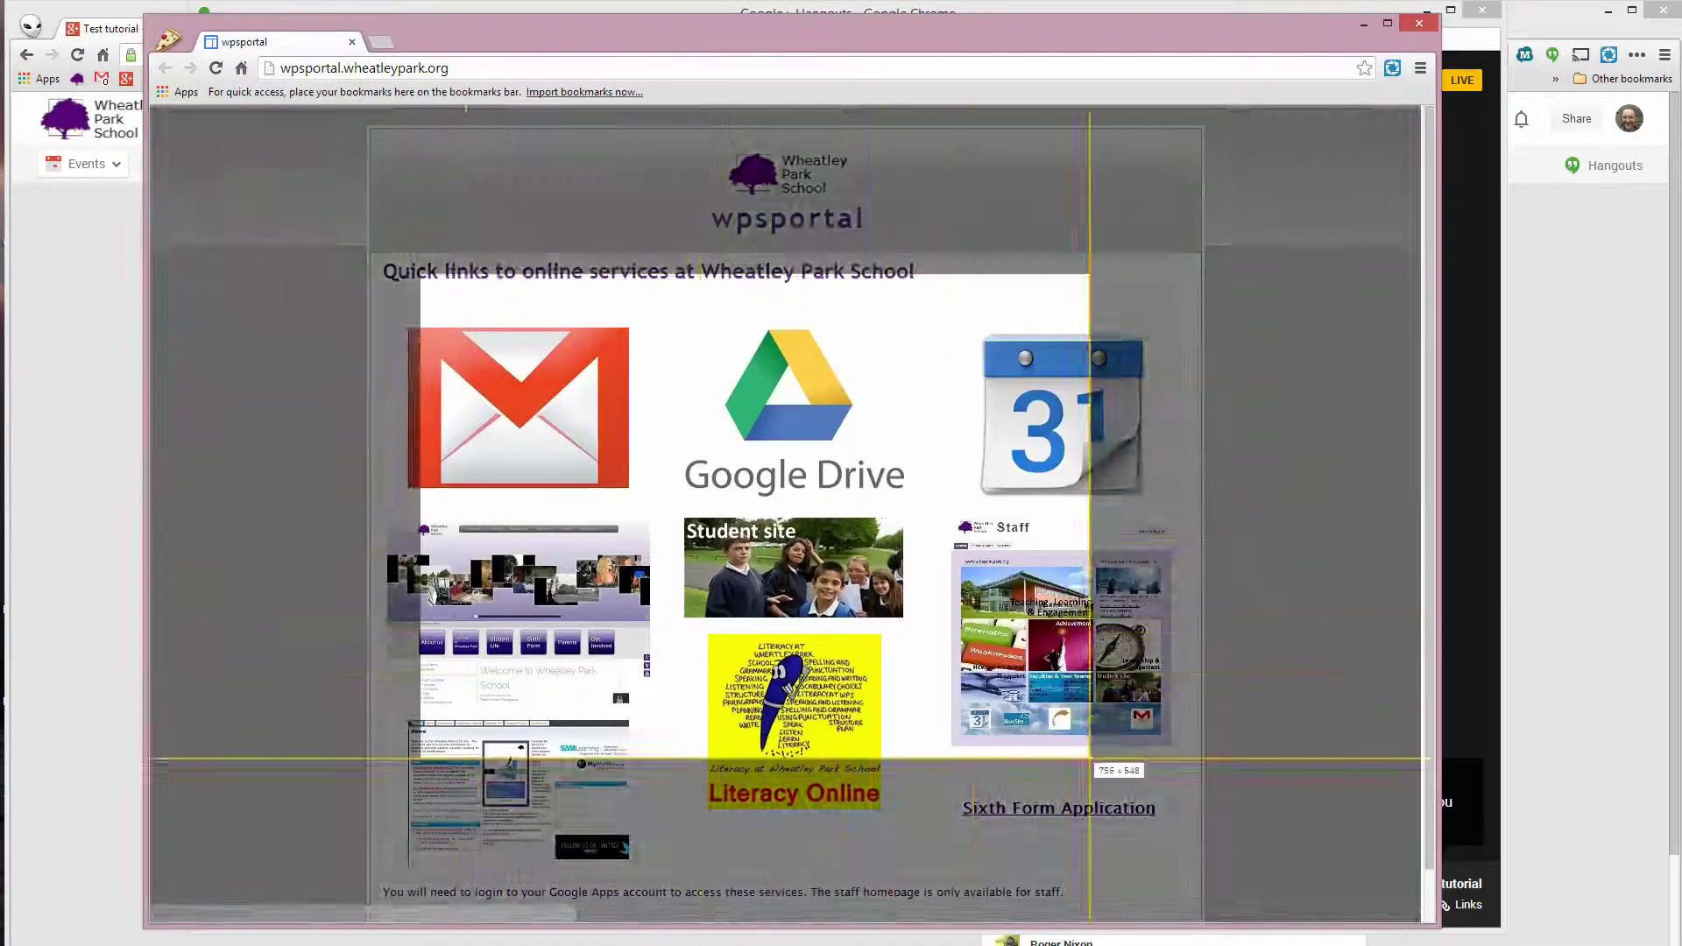
click(1205, 549)
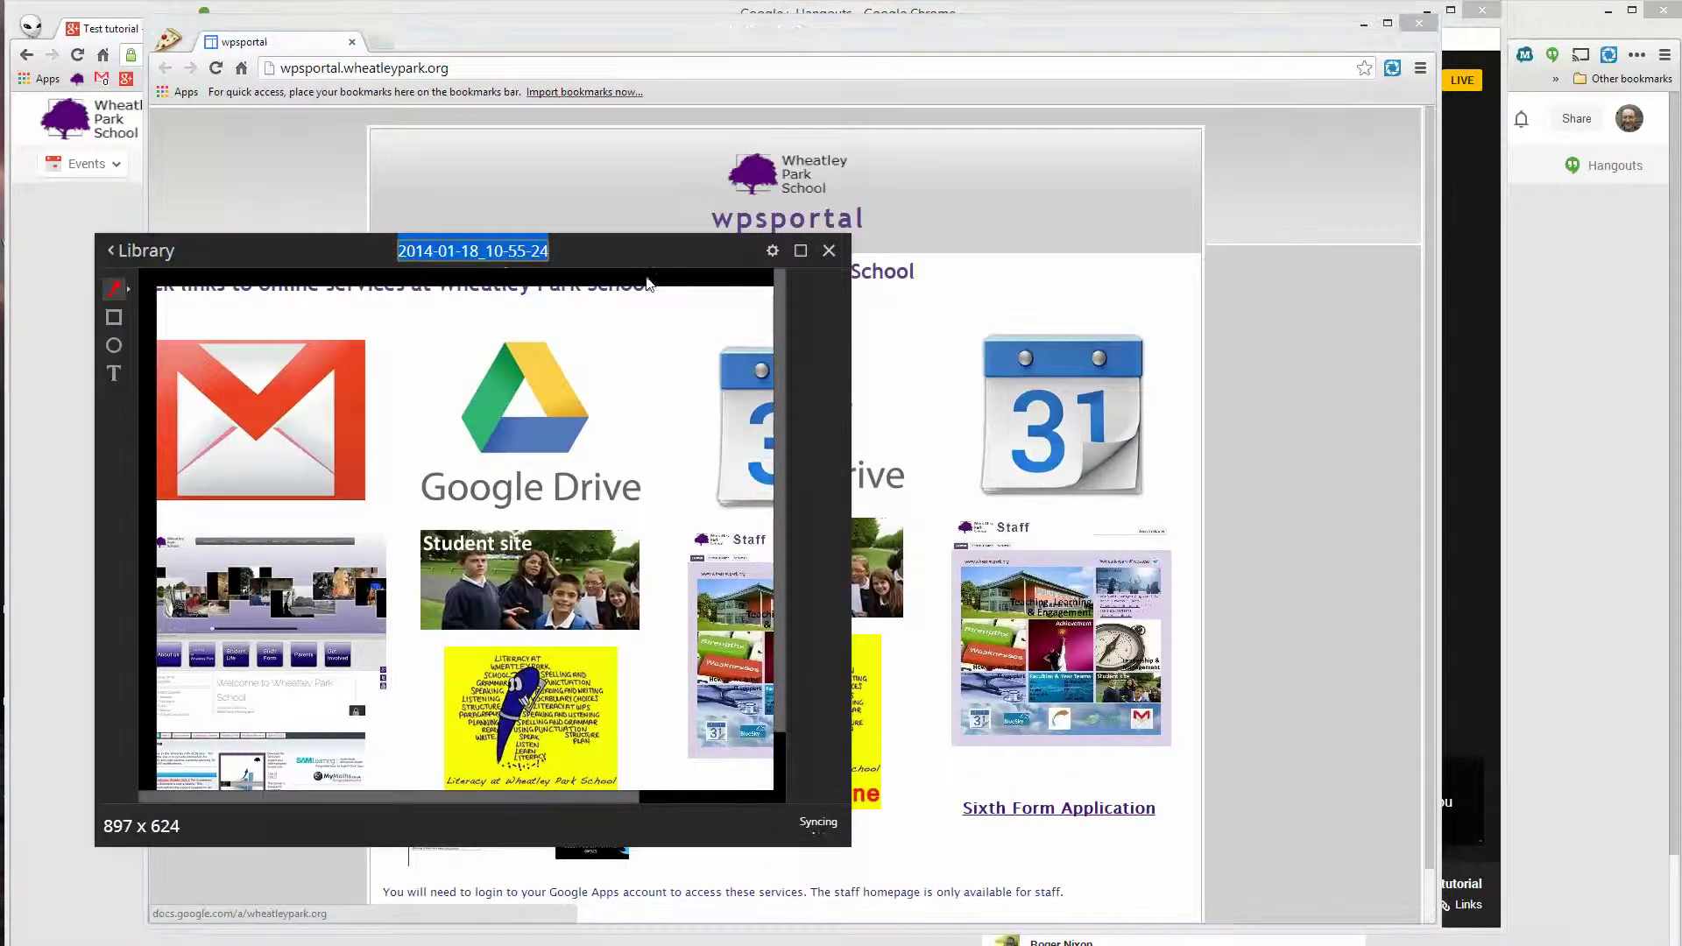
click(893, 320)
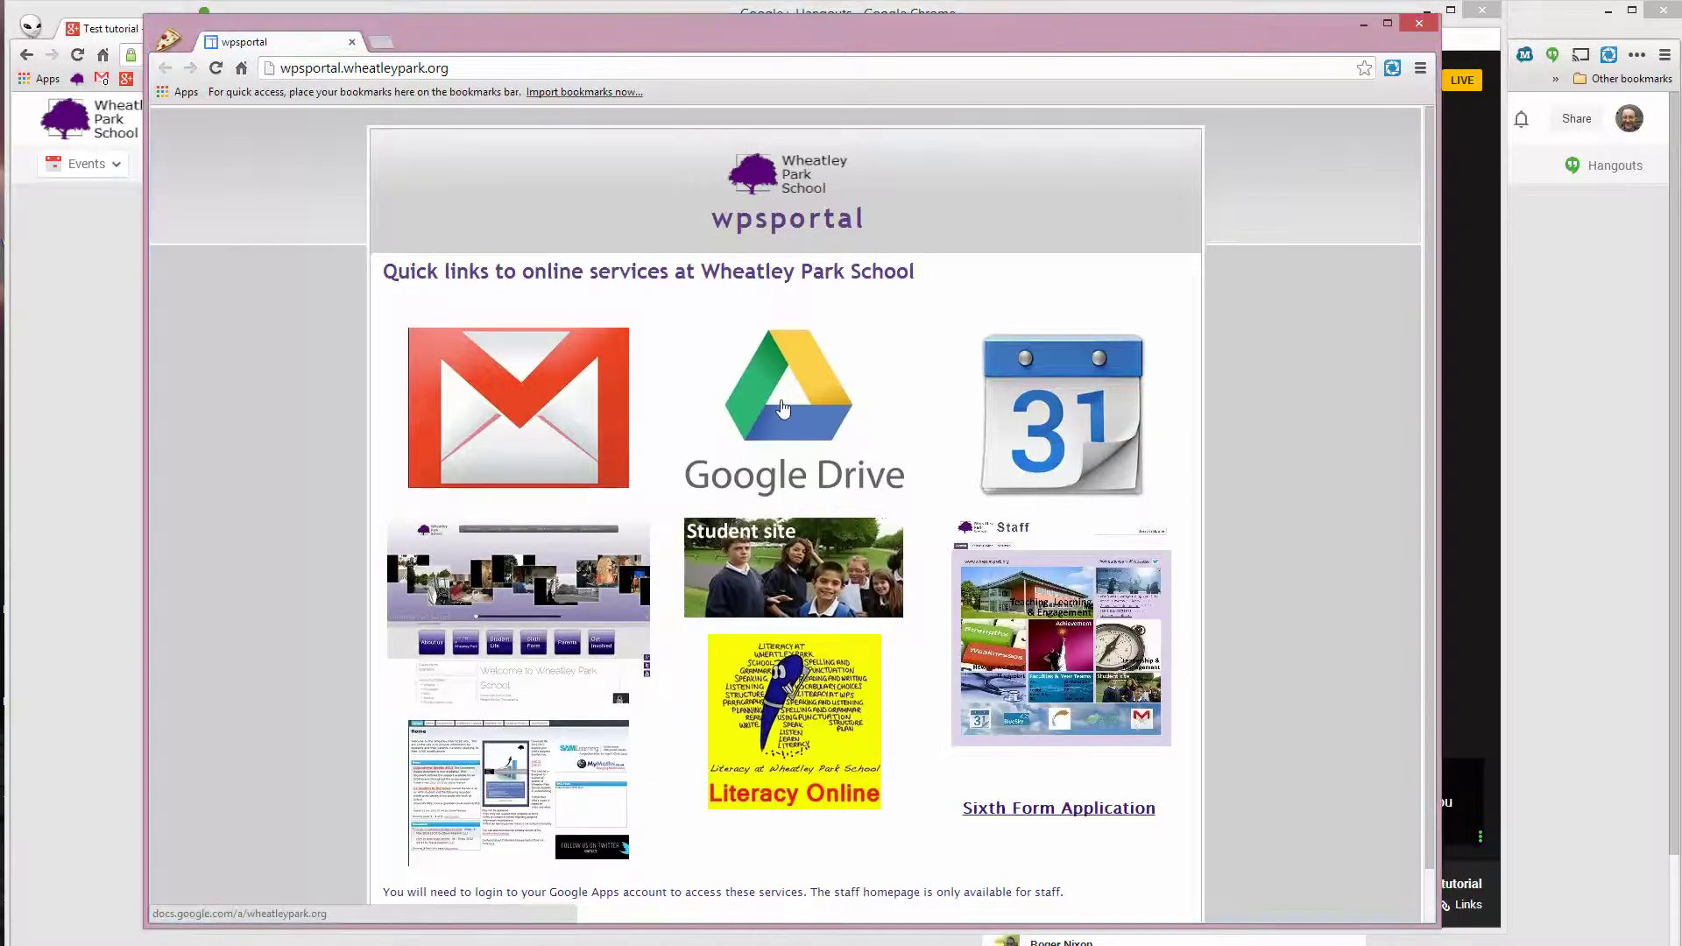
Open the school calendar from the shared wpsportal page, and close that browser window to end the screenshare.
click(1054, 440)
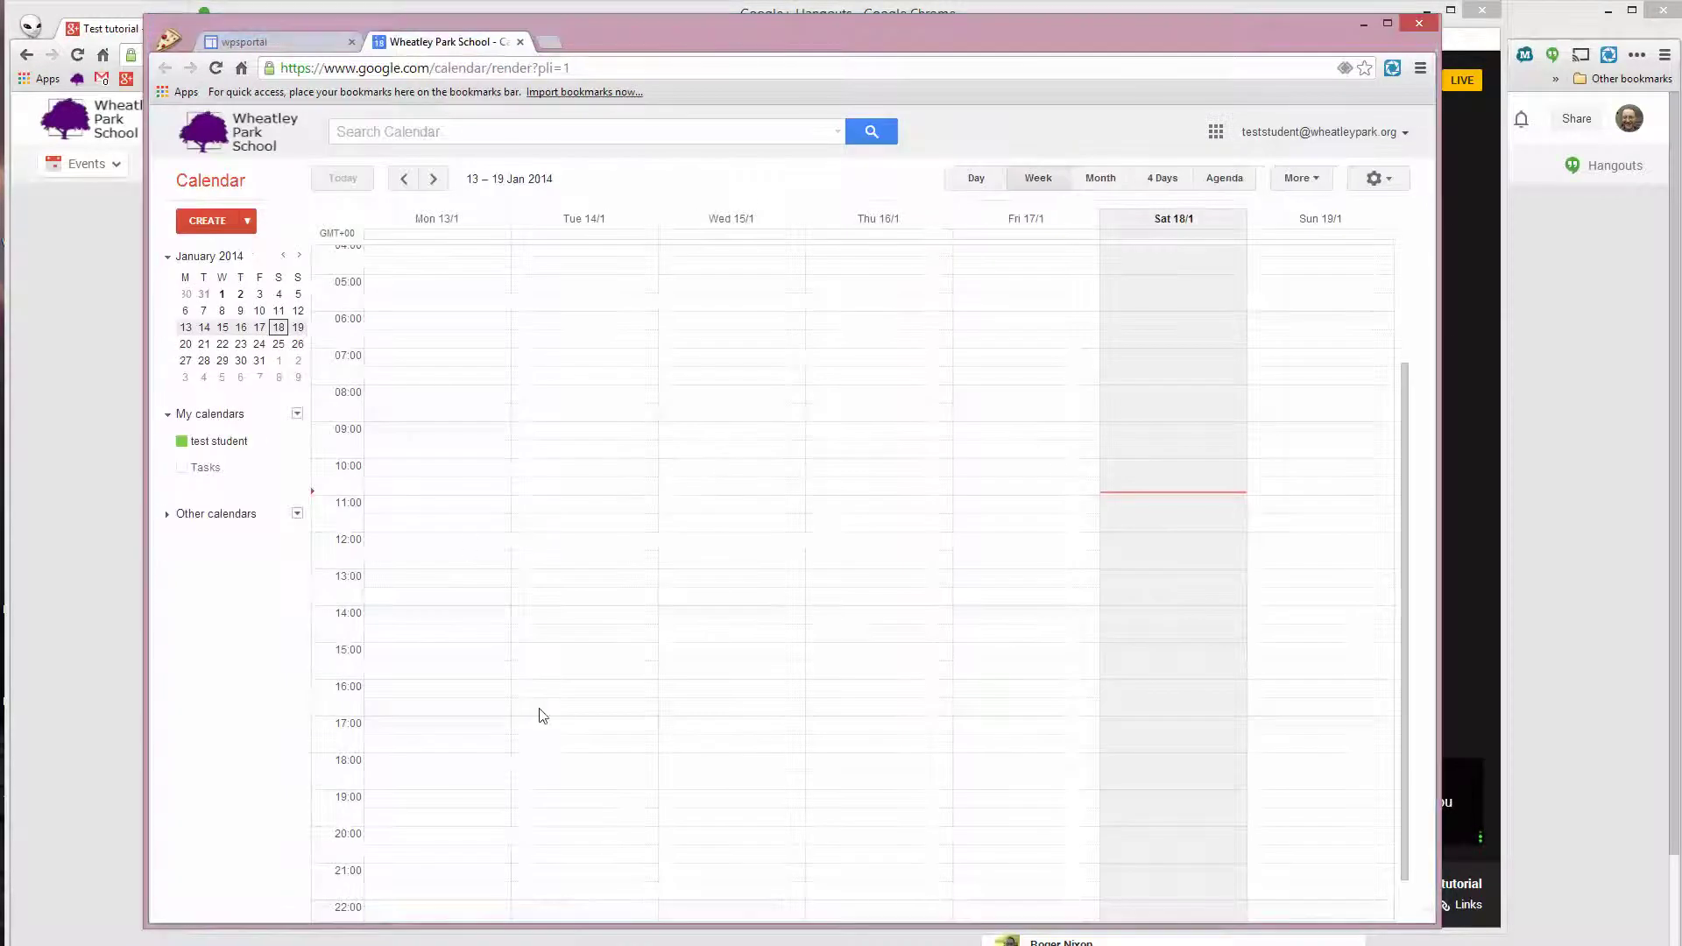
click(1423, 29)
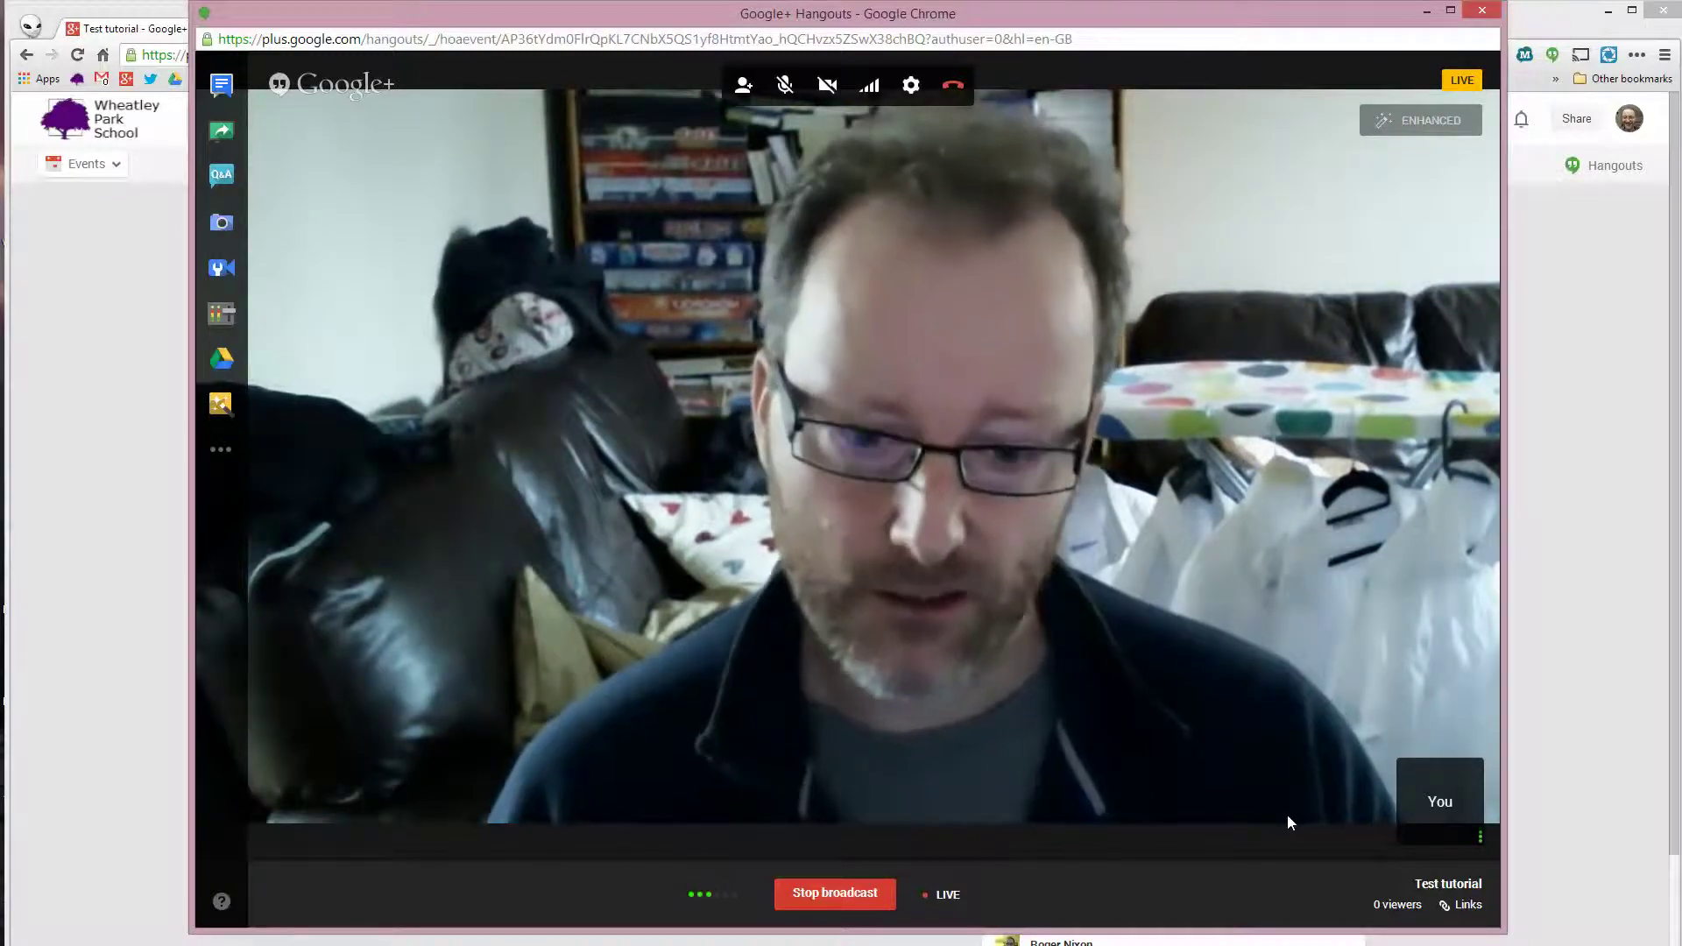
Stop the Test tutorial broadcast and close the hangout window.
click(858, 905)
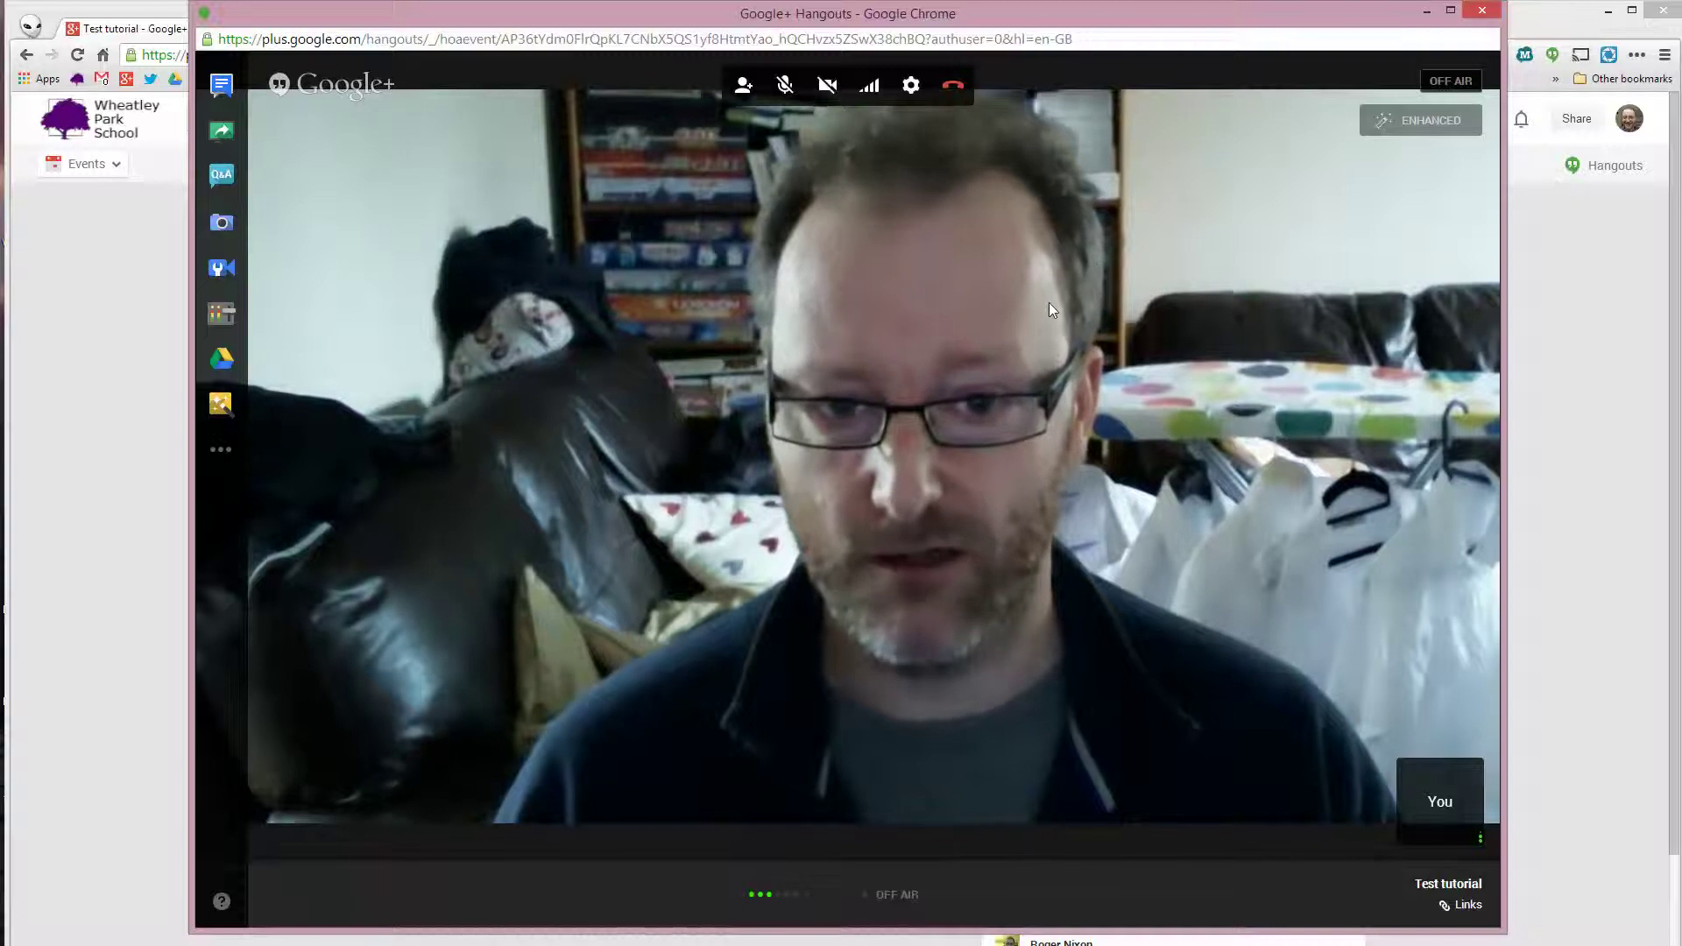
click(1482, 10)
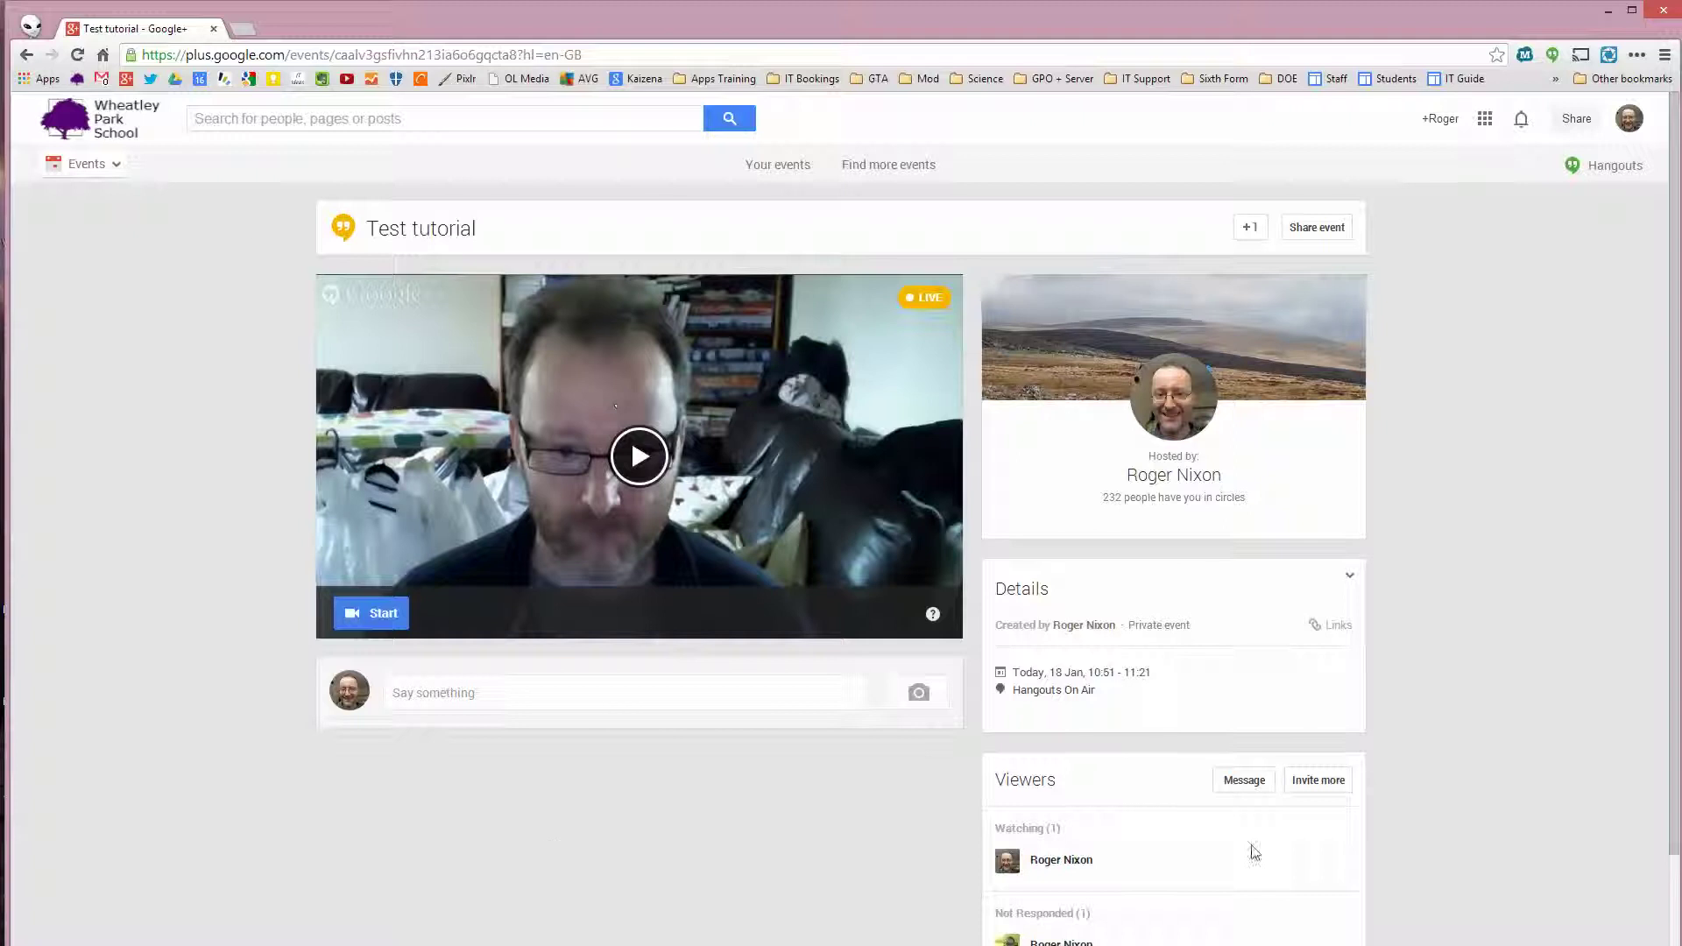
Play the Test tutorial recording on the event page, skipping ahead in stages to about 1:18, and pause it at the shared wpsportal view.
click(637, 457)
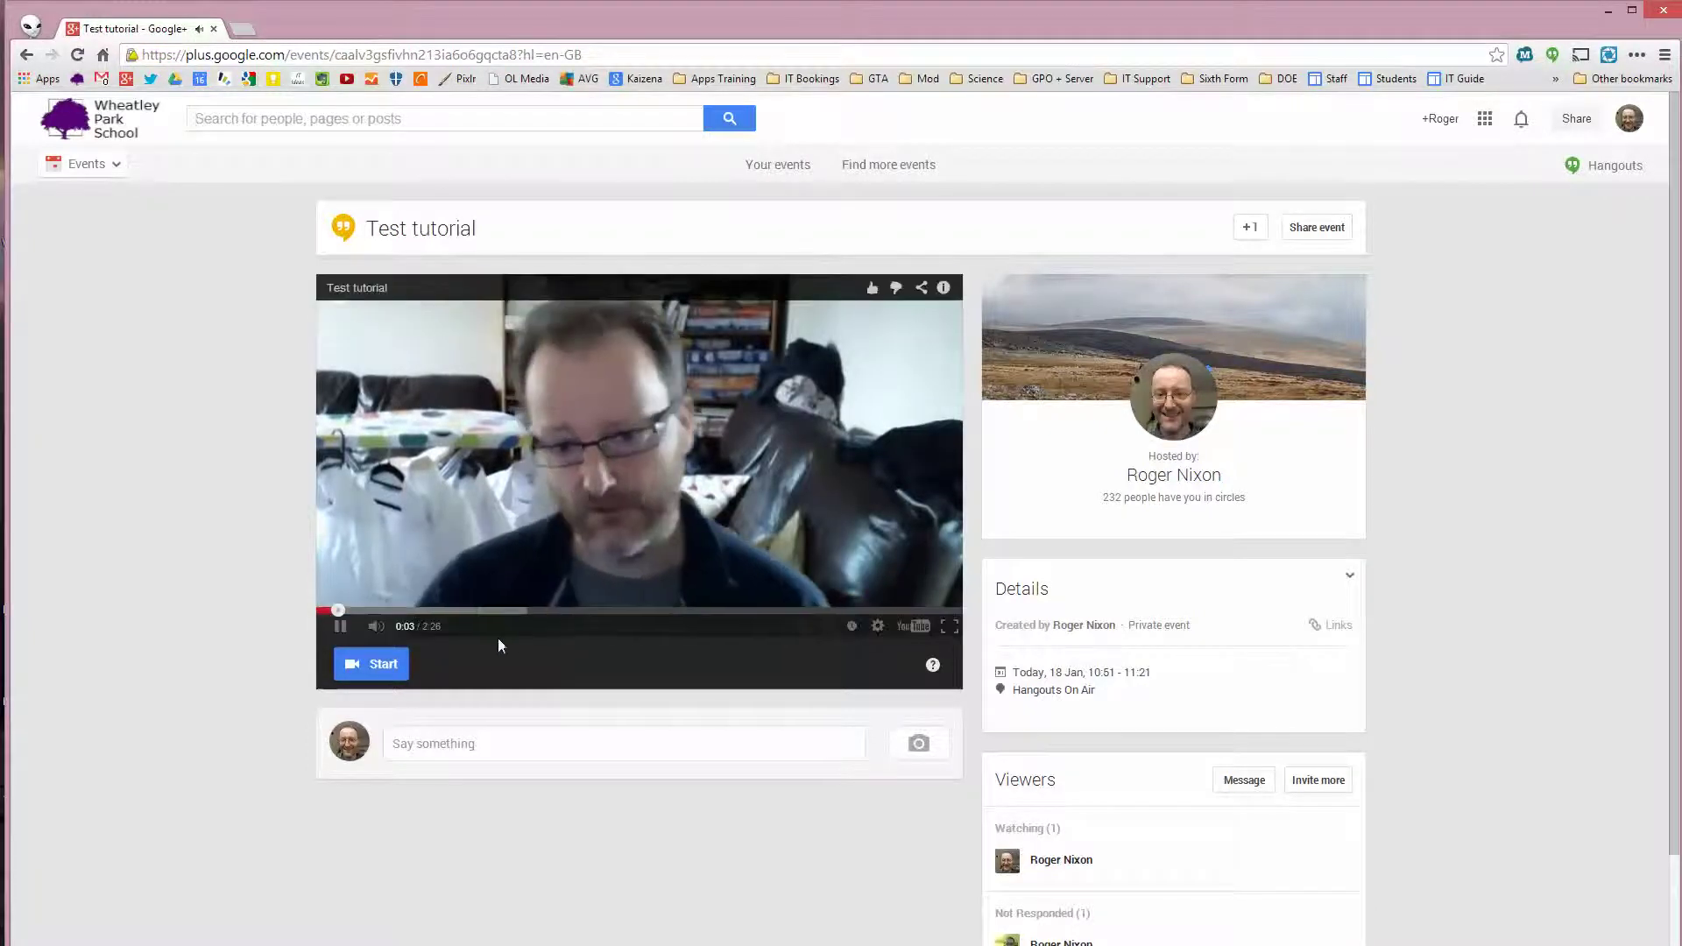
click(505, 611)
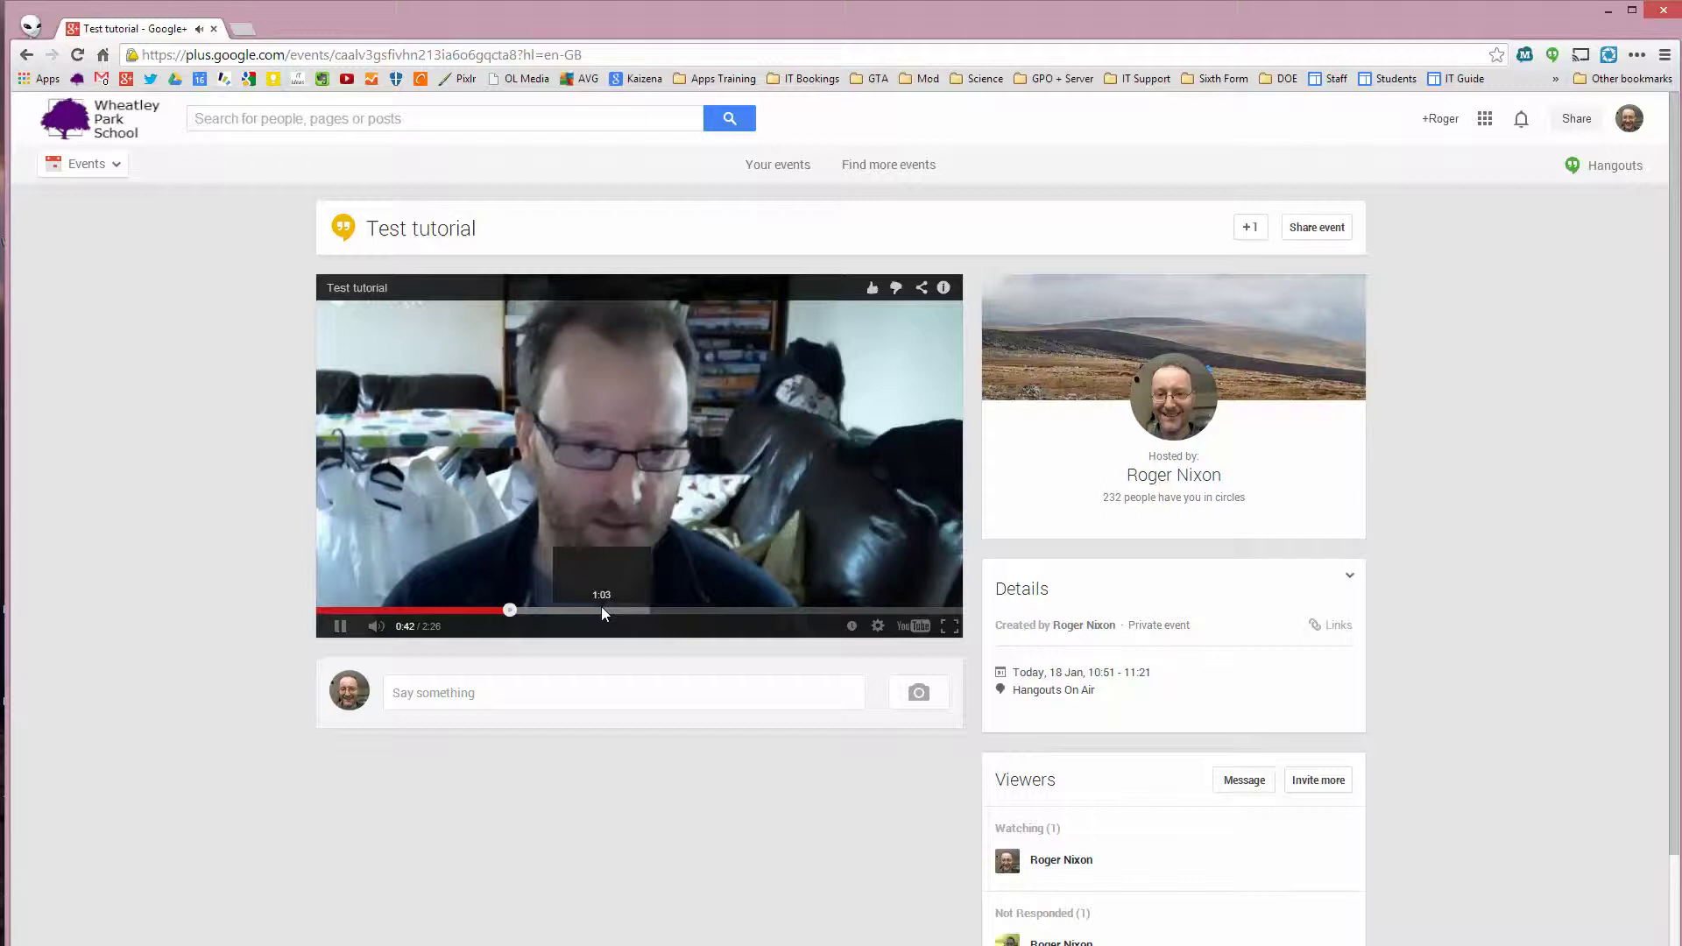
click(601, 610)
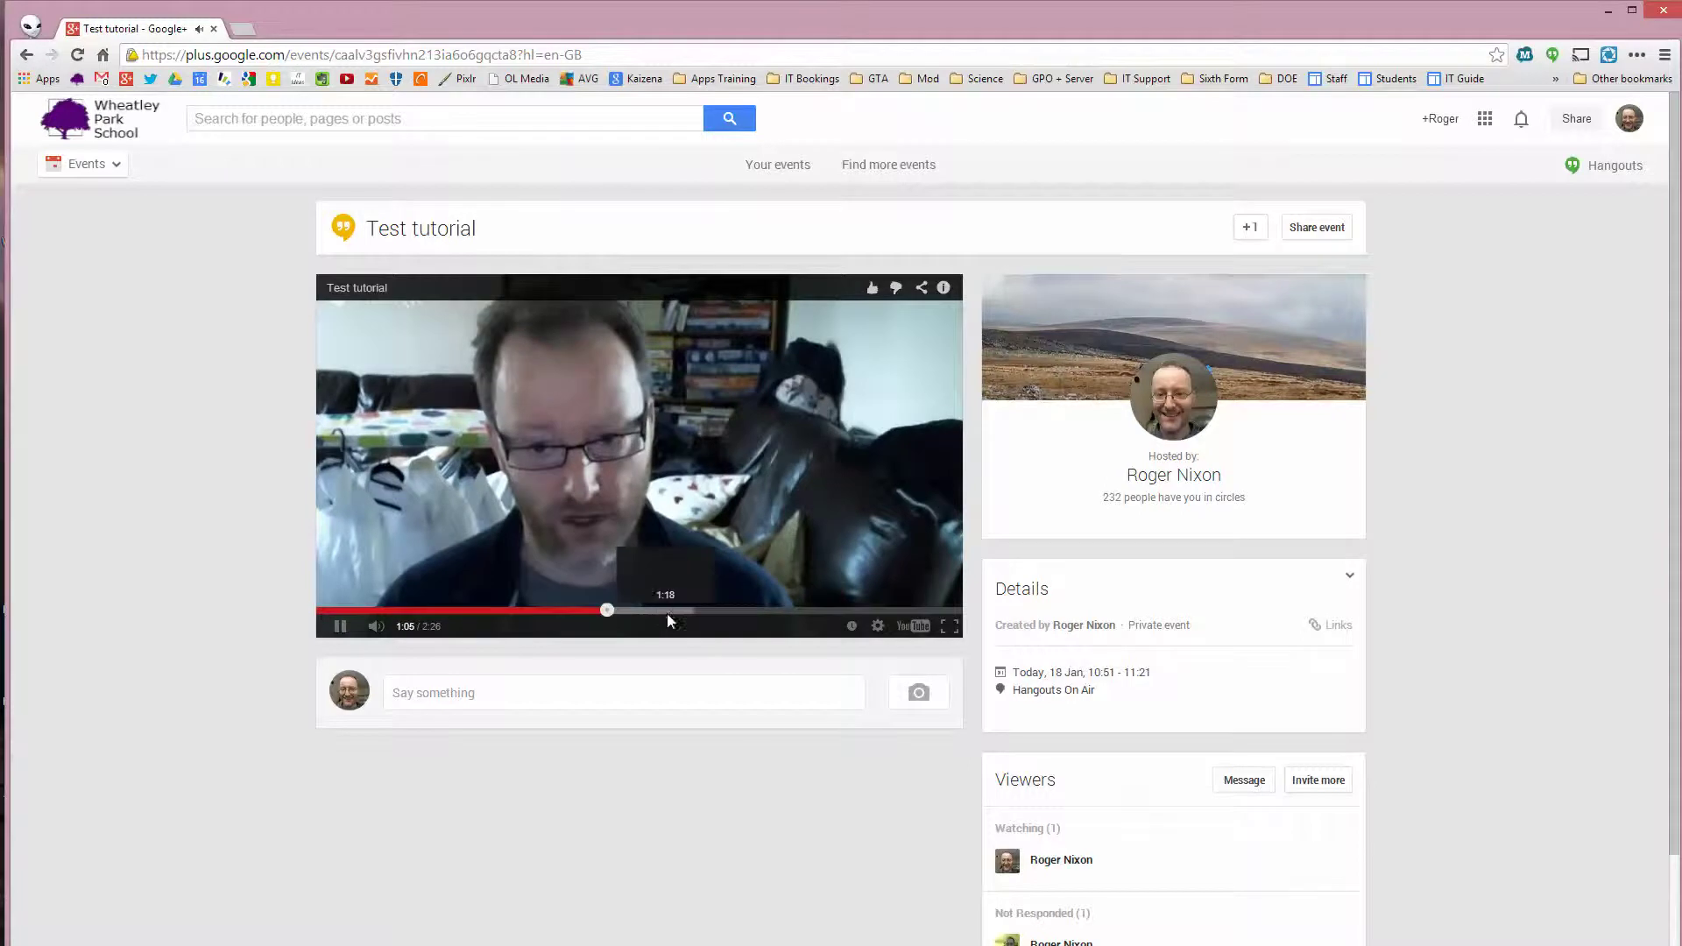
click(666, 609)
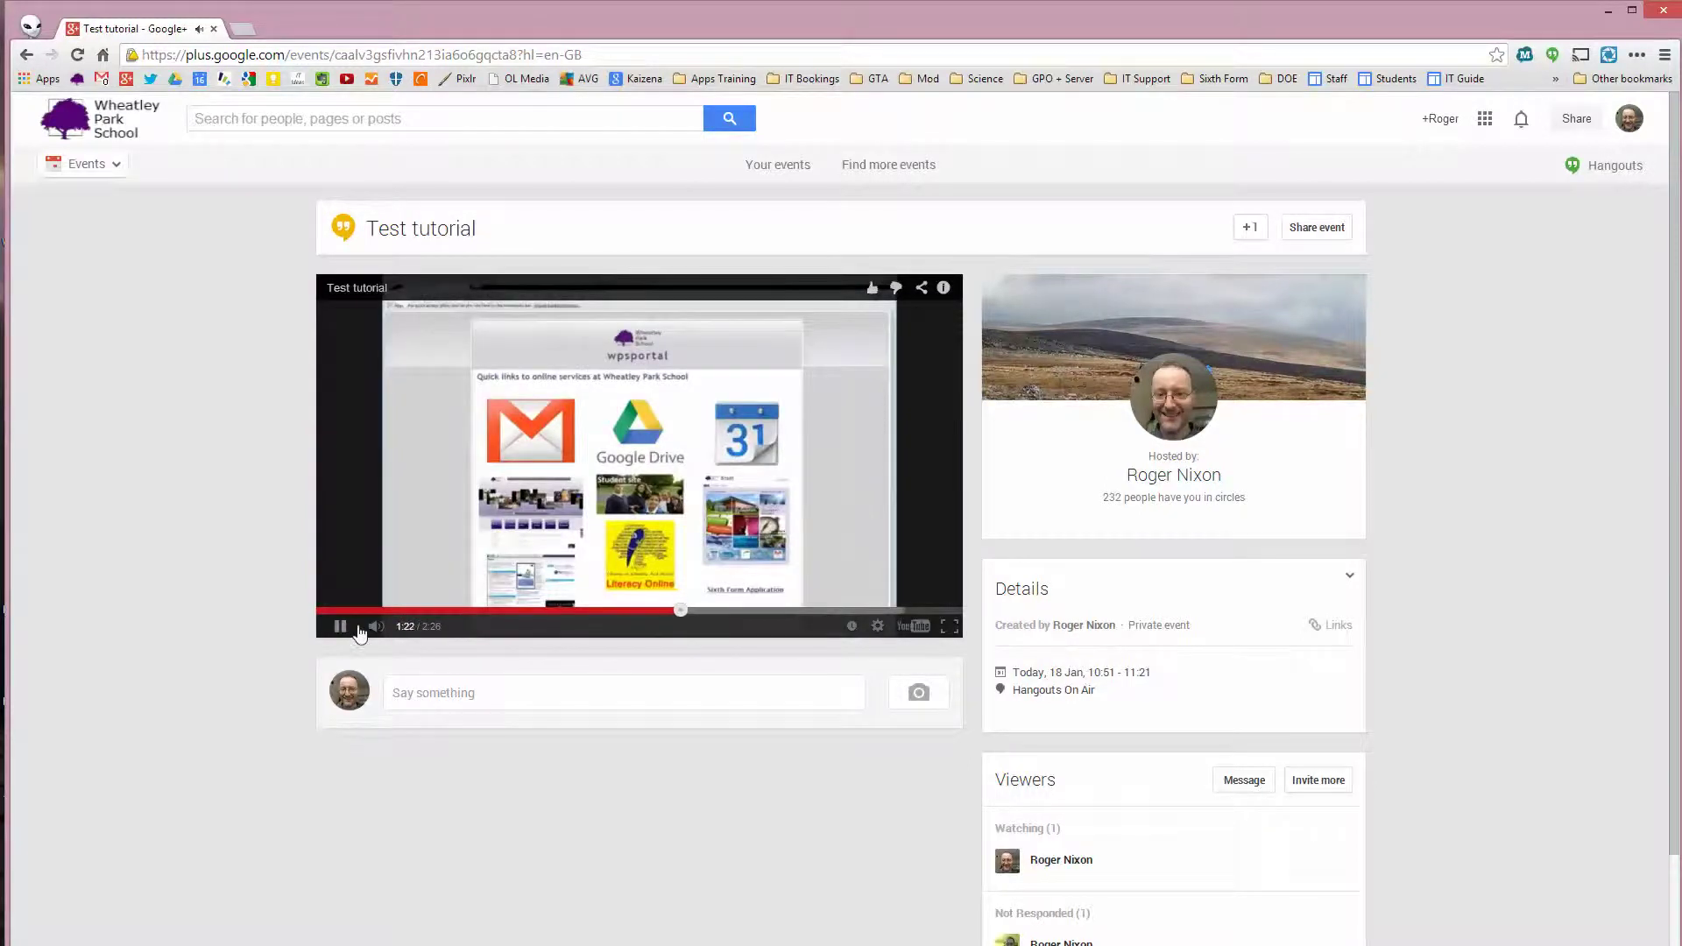
click(339, 627)
Open YouTube in a new tab, view your own channel, and go to the Video Manager's uploads list.
click(242, 30)
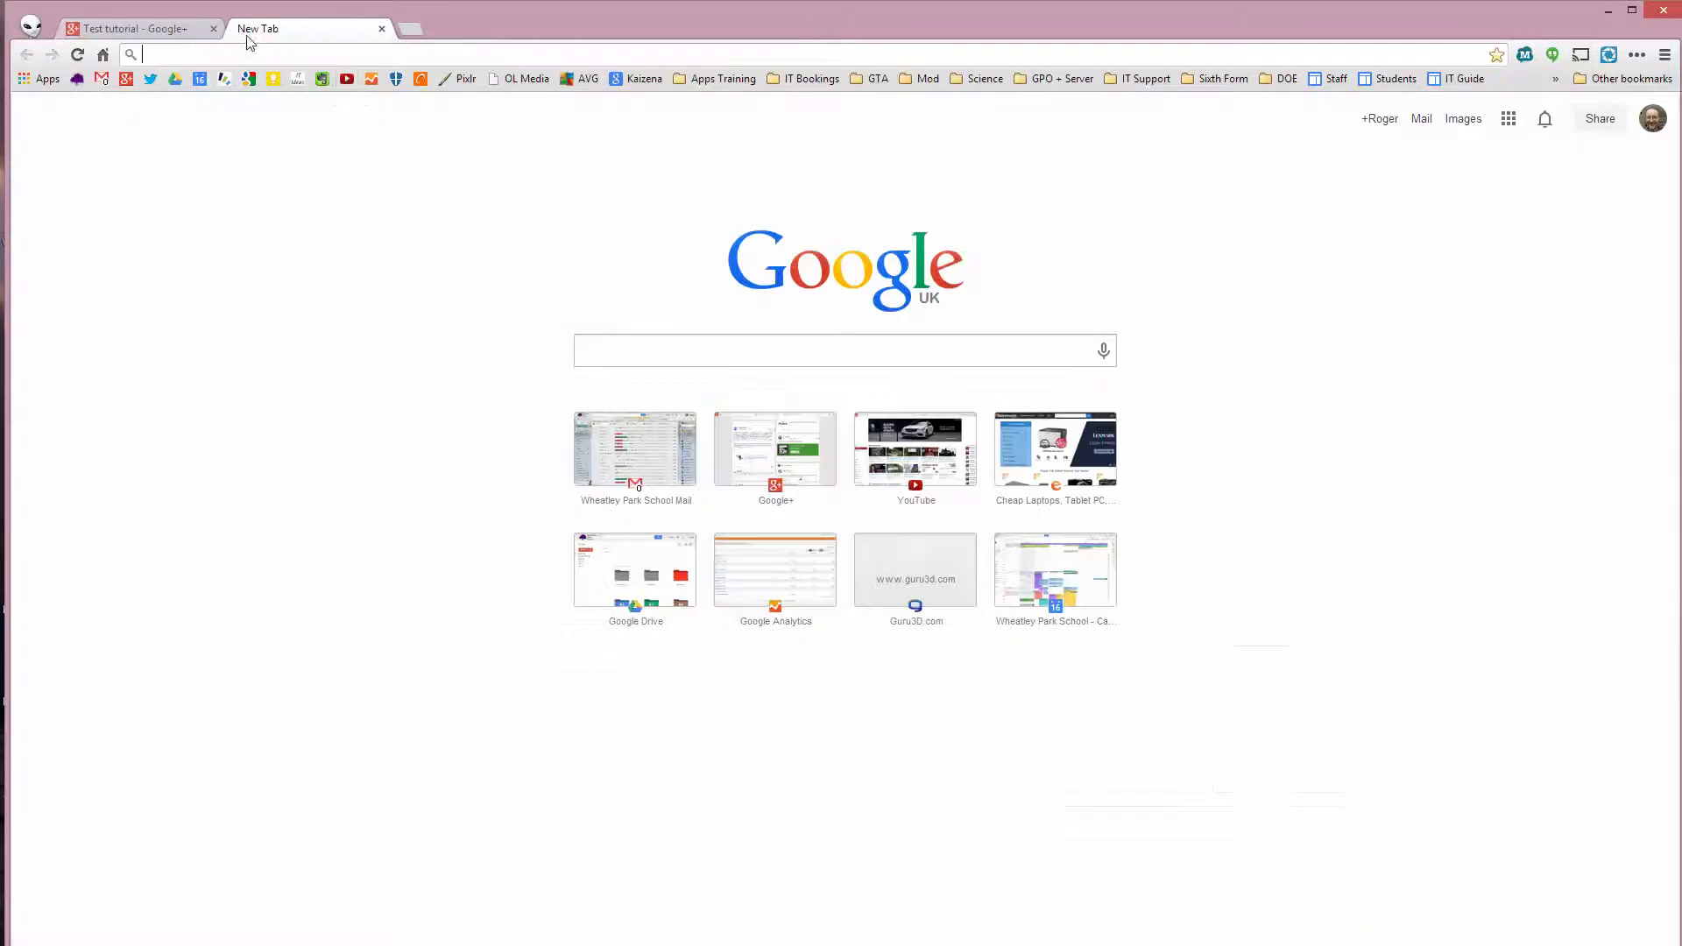
click(347, 79)
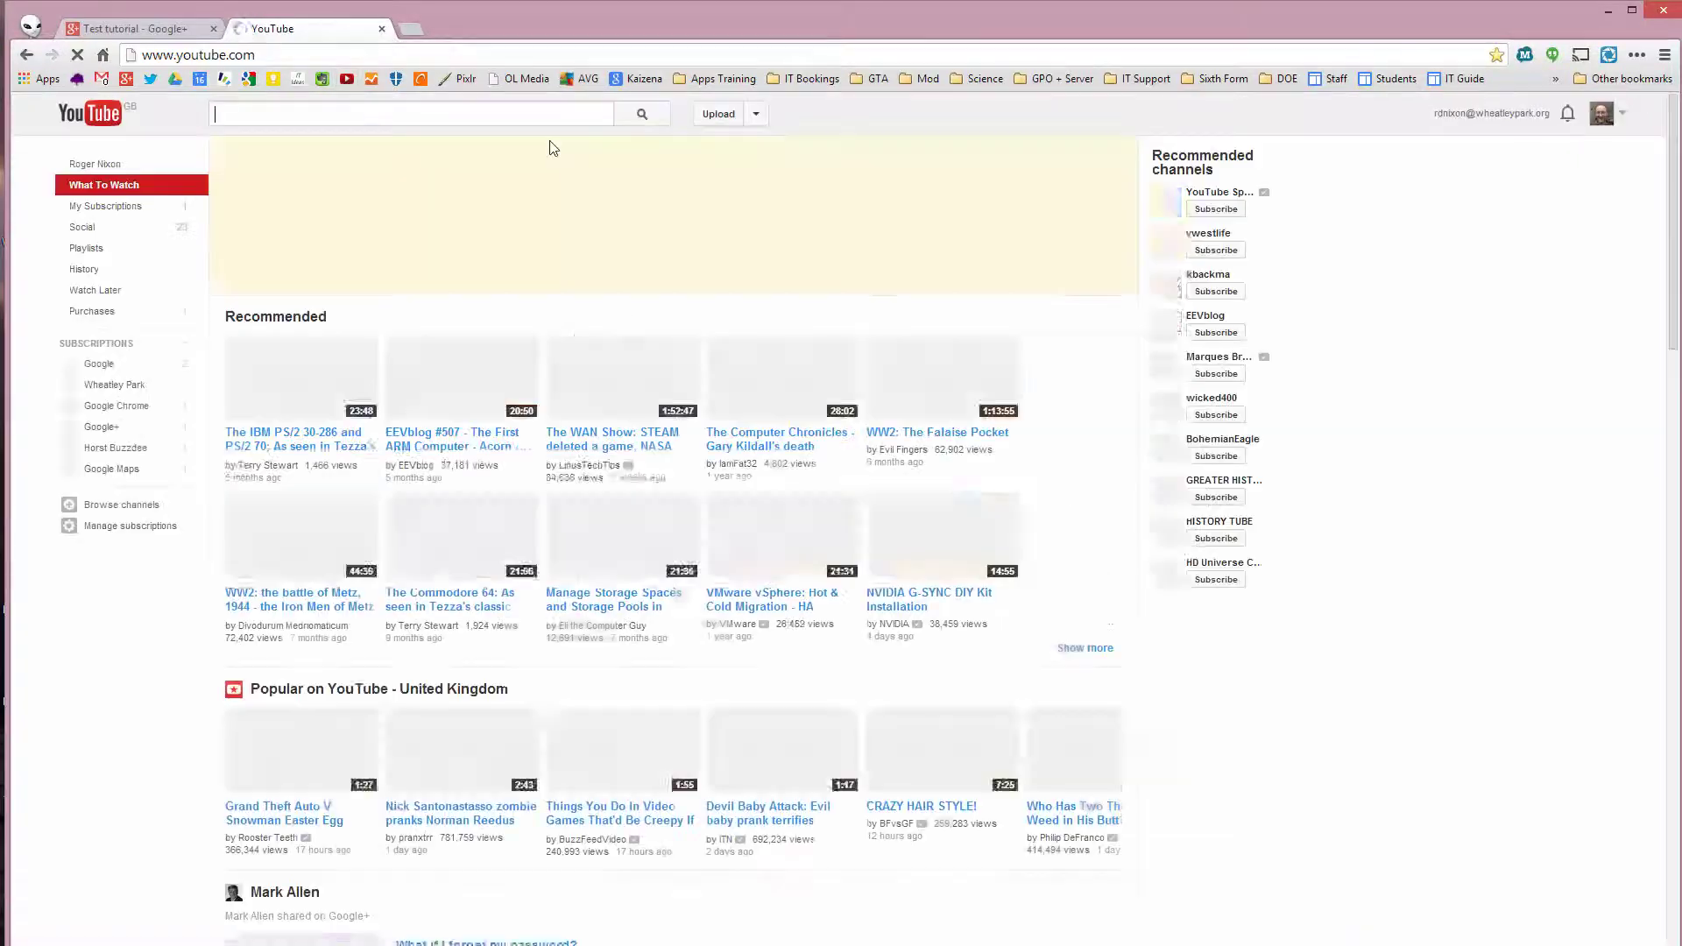
click(114, 173)
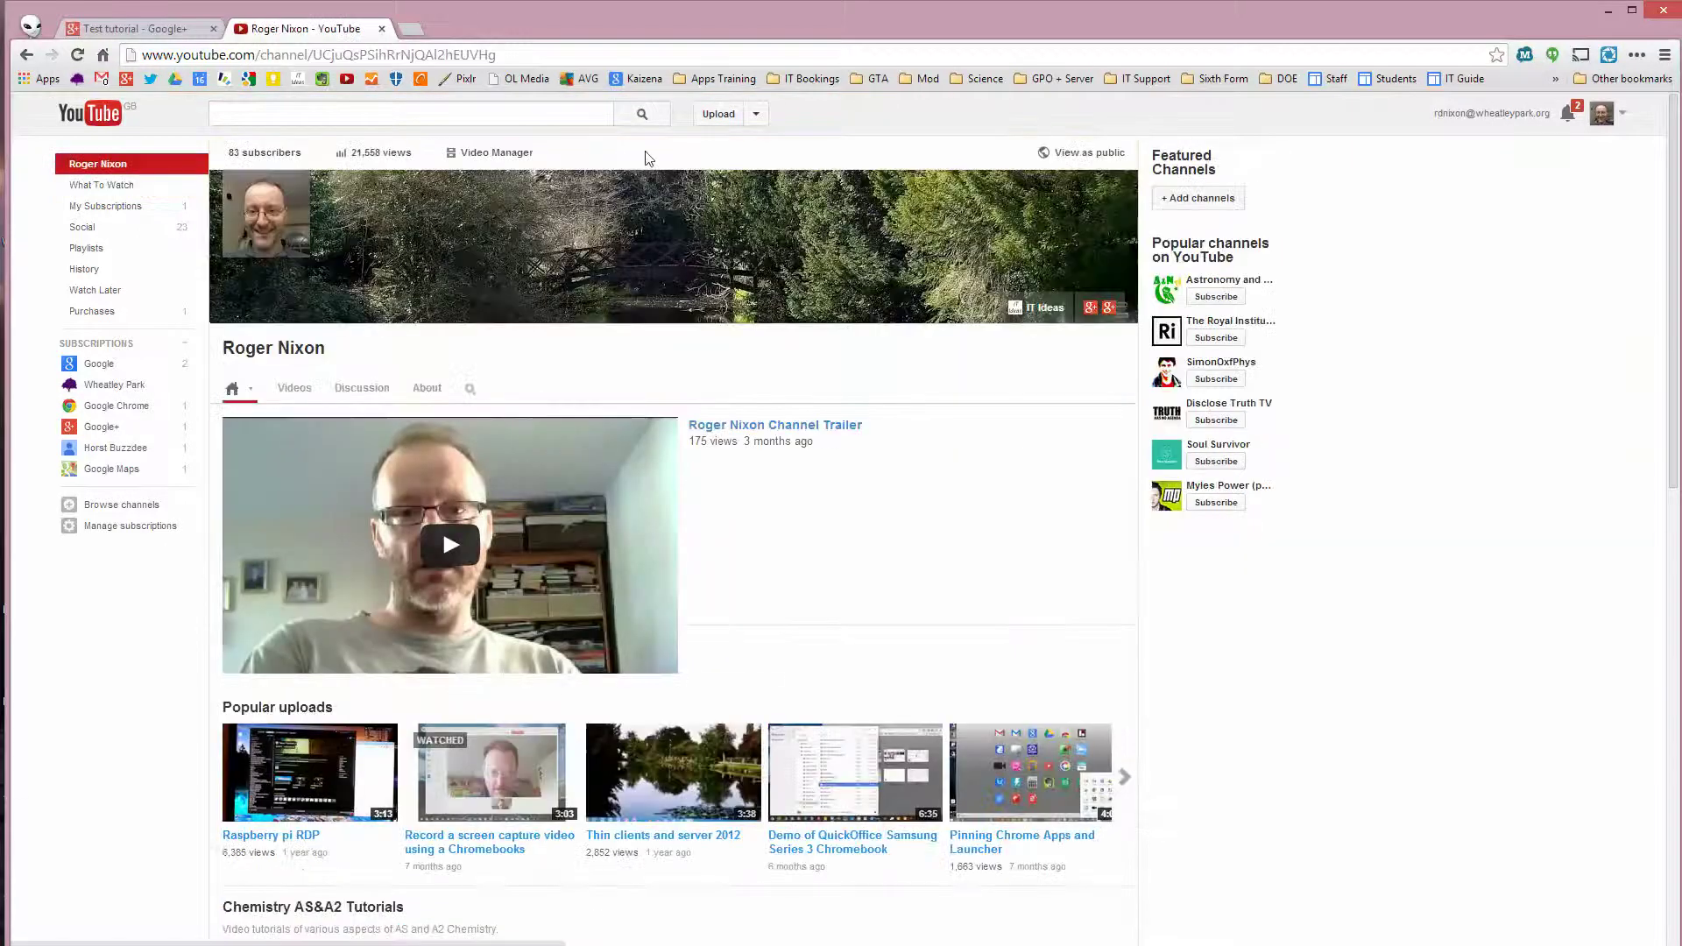
click(755, 115)
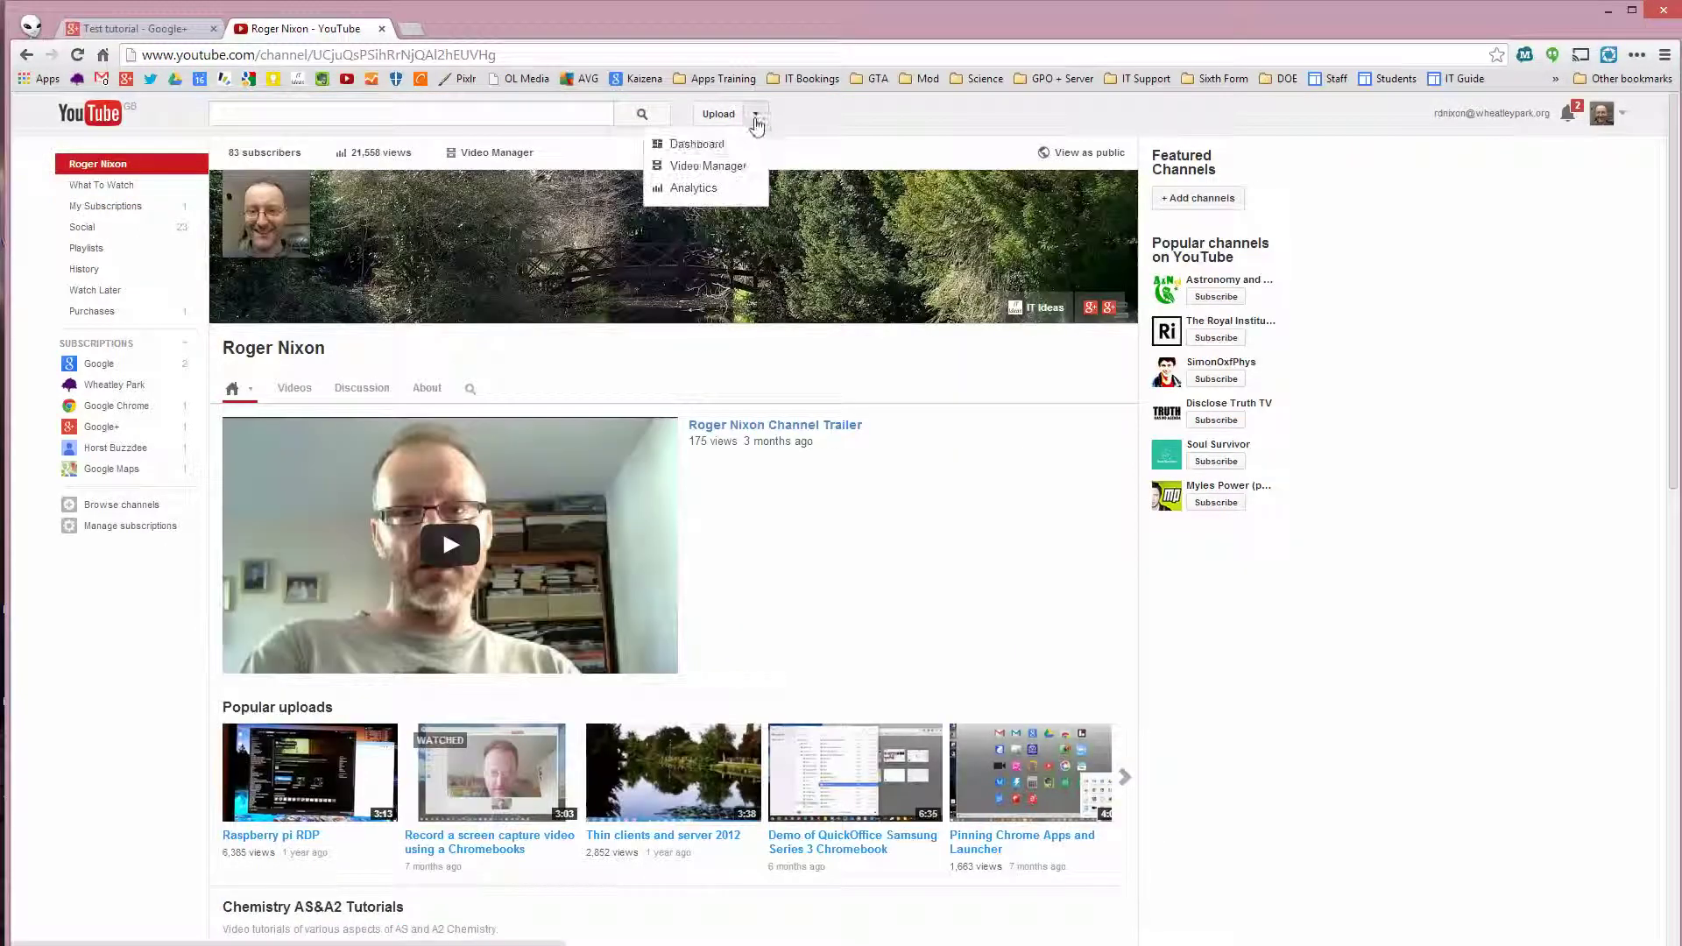
click(734, 170)
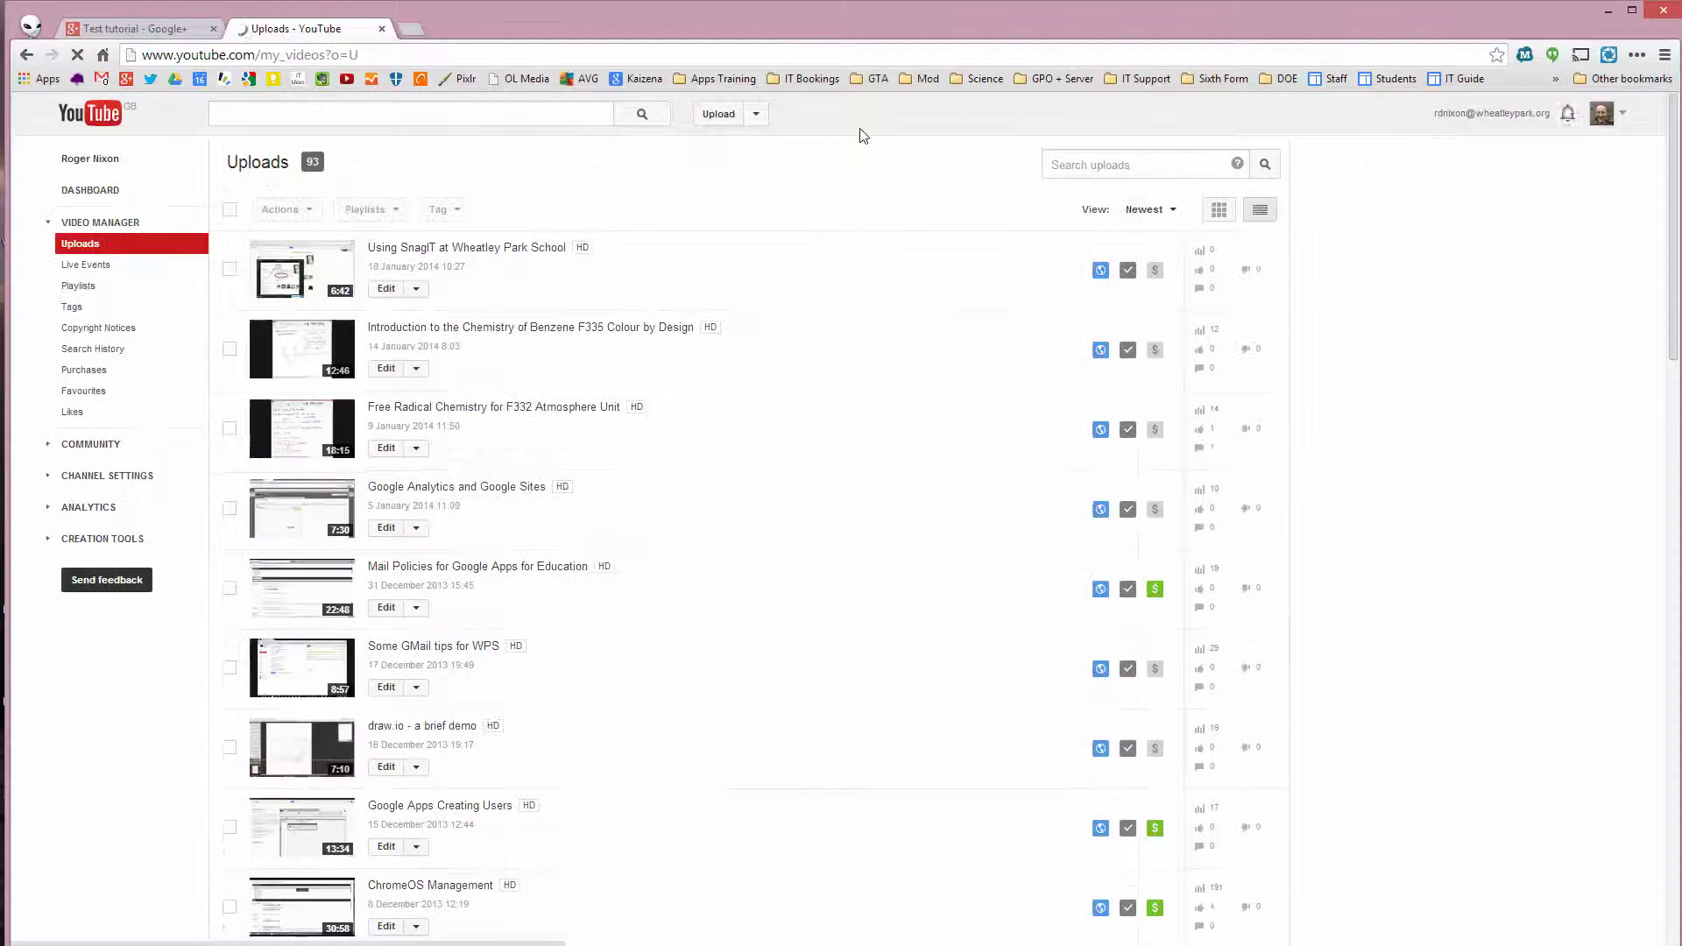